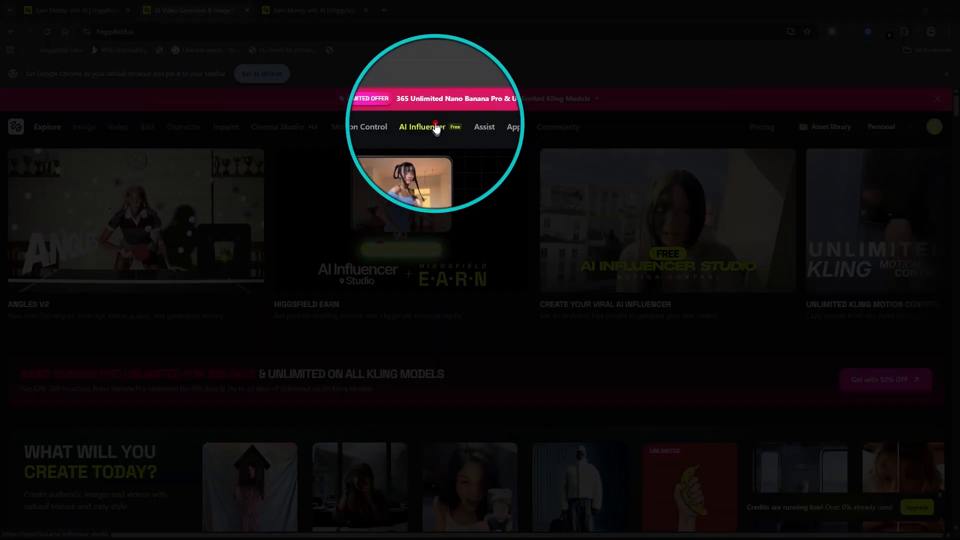
# Open the AI Influencer studio and set the character type to Human
pyautogui.click(436, 126)
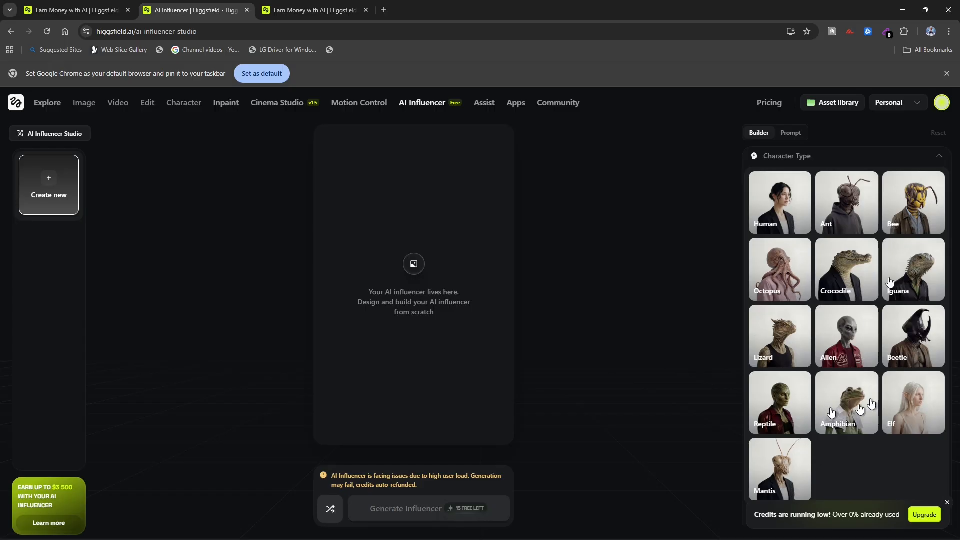
pyautogui.click(773, 198)
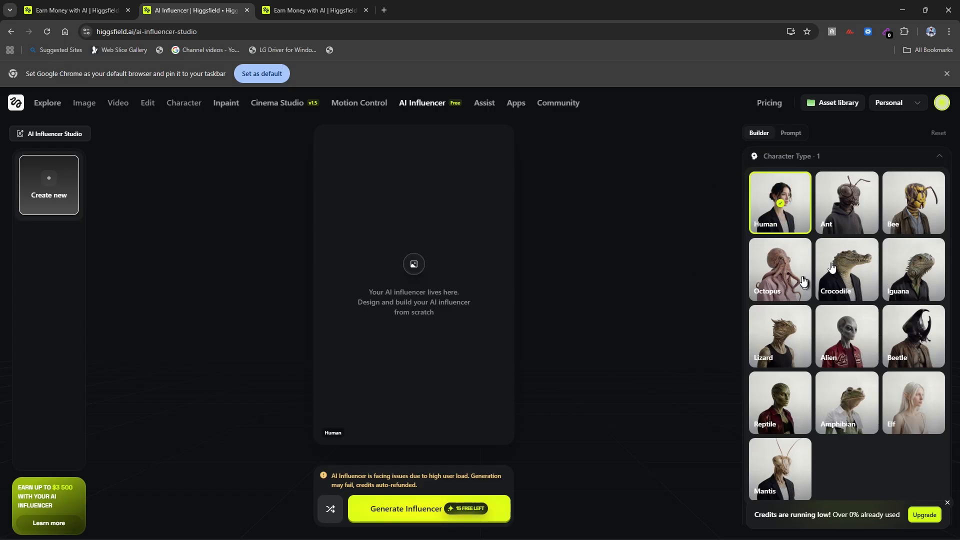
# Set the character's gender to Female and the ethnicity / origin base to African
pyautogui.scroll(-5, 804, 230)
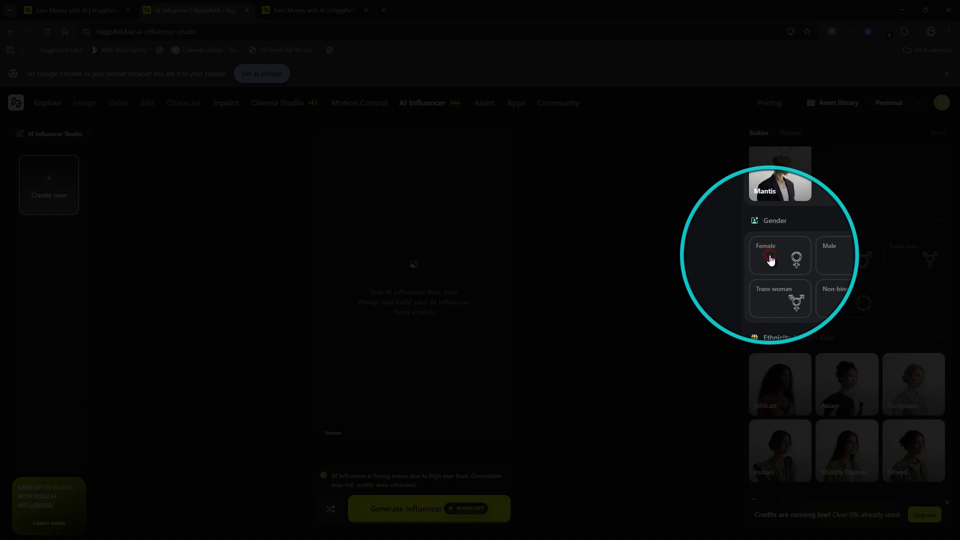
pyautogui.click(767, 261)
pyautogui.scroll(-1, 800, 328)
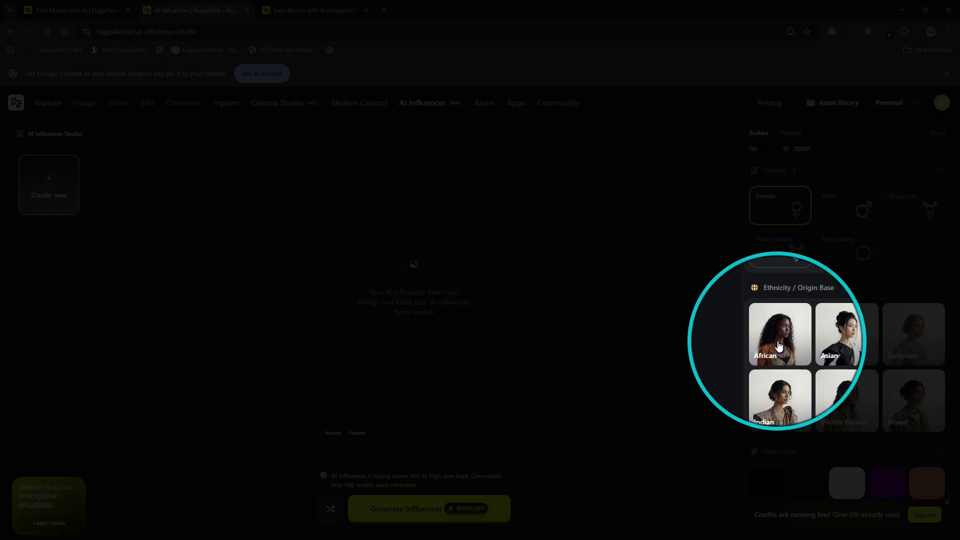
pyautogui.click(774, 350)
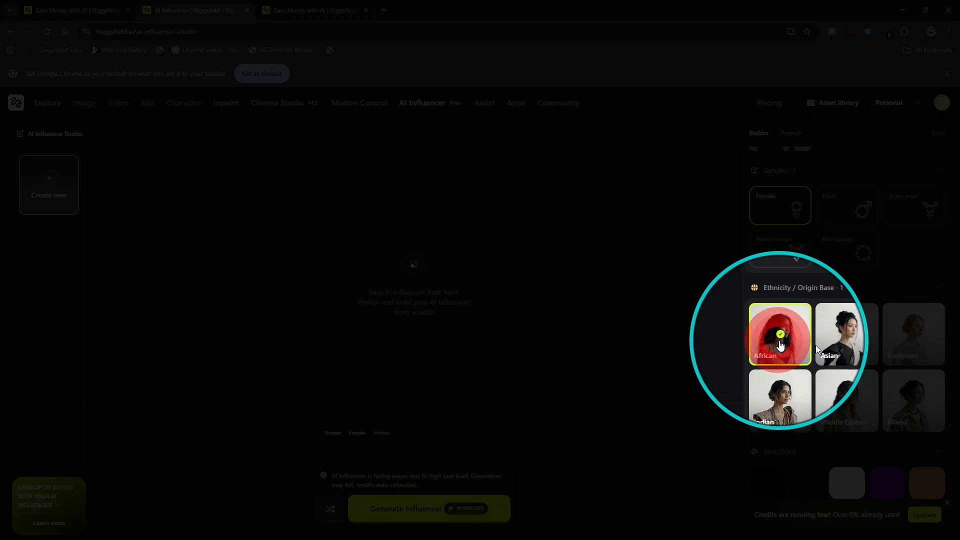
# Set the skin color to the very dark brown preset swatch, leaving the custom color picker without applying a color
pyautogui.scroll(2, 804, 283)
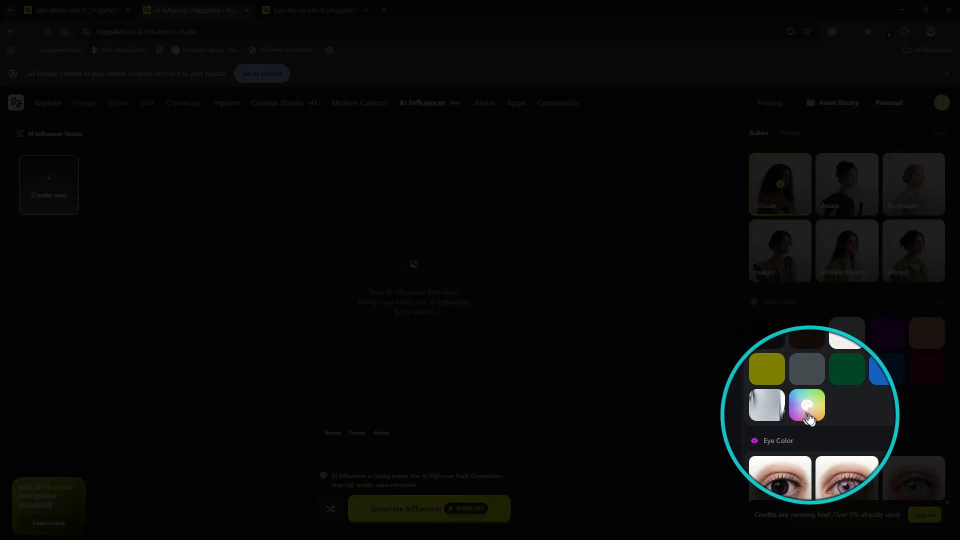
pyautogui.click(806, 405)
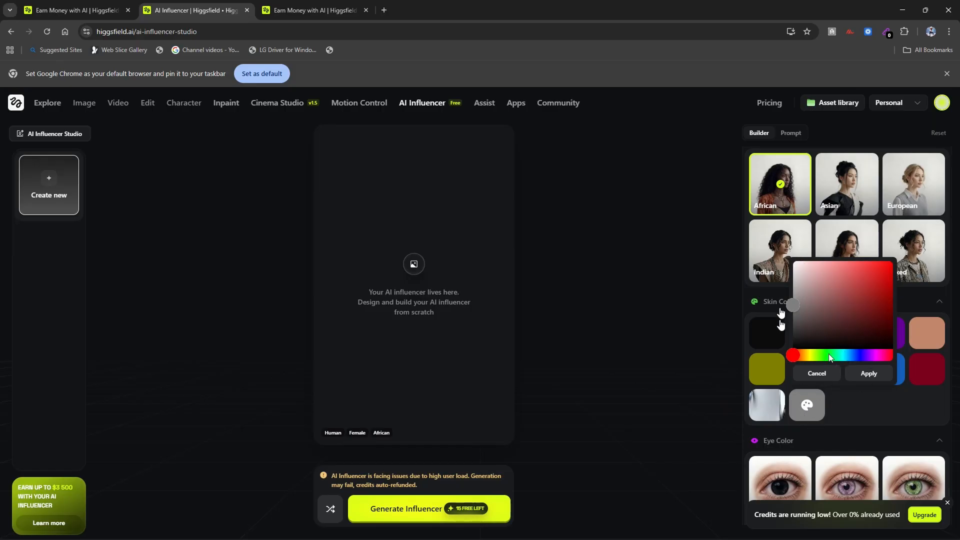
pyautogui.click(817, 374)
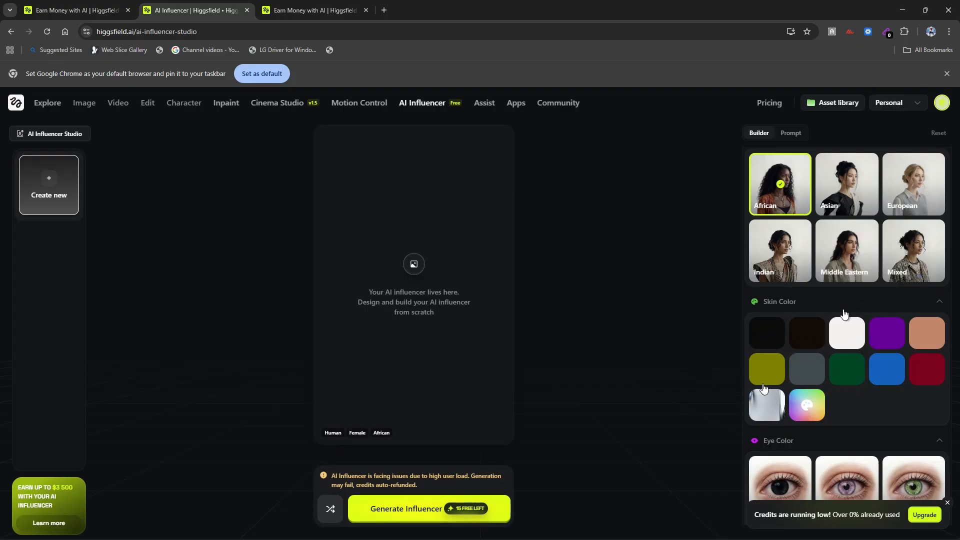
pyautogui.click(798, 338)
# Set the character's eye color to Deep Brown
pyautogui.scroll(-3, 803, 335)
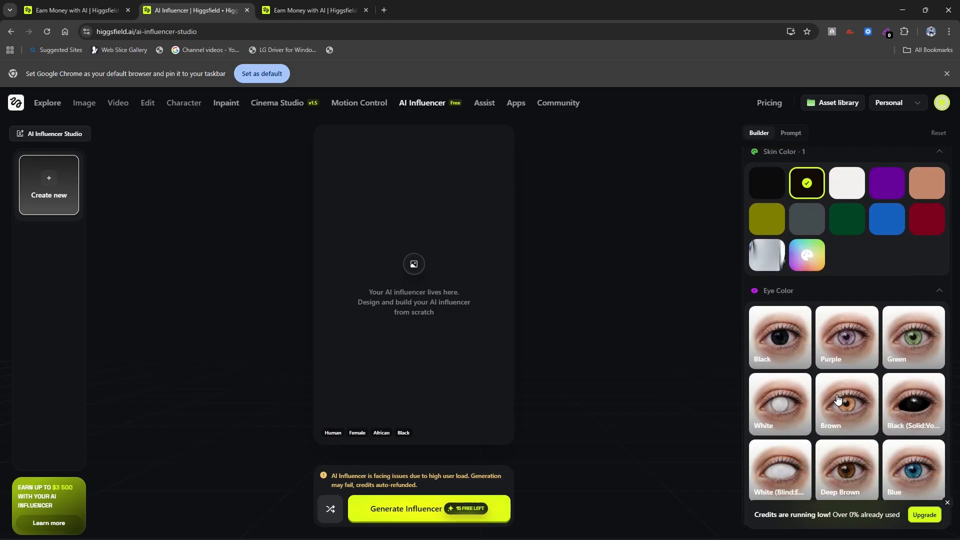
pyautogui.scroll(-2, 835, 400)
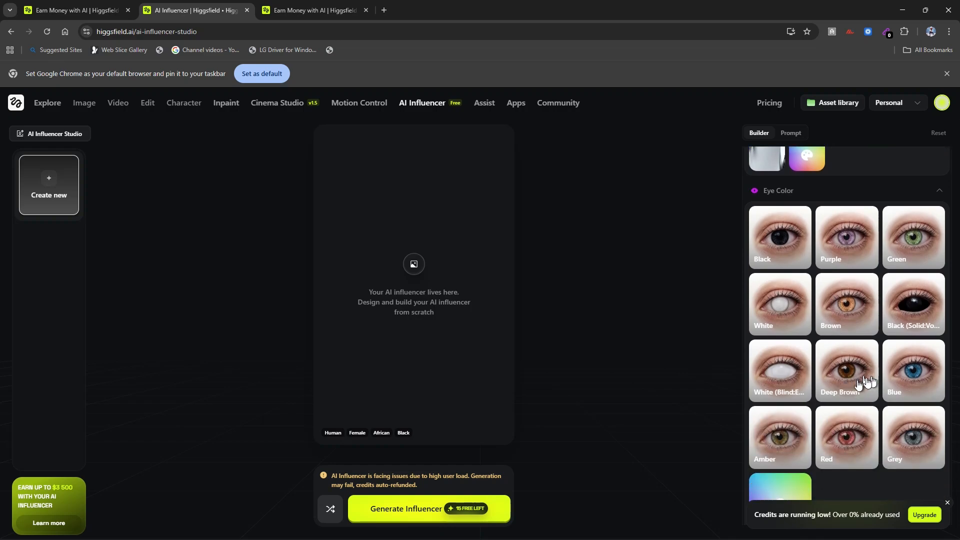
pyautogui.click(852, 376)
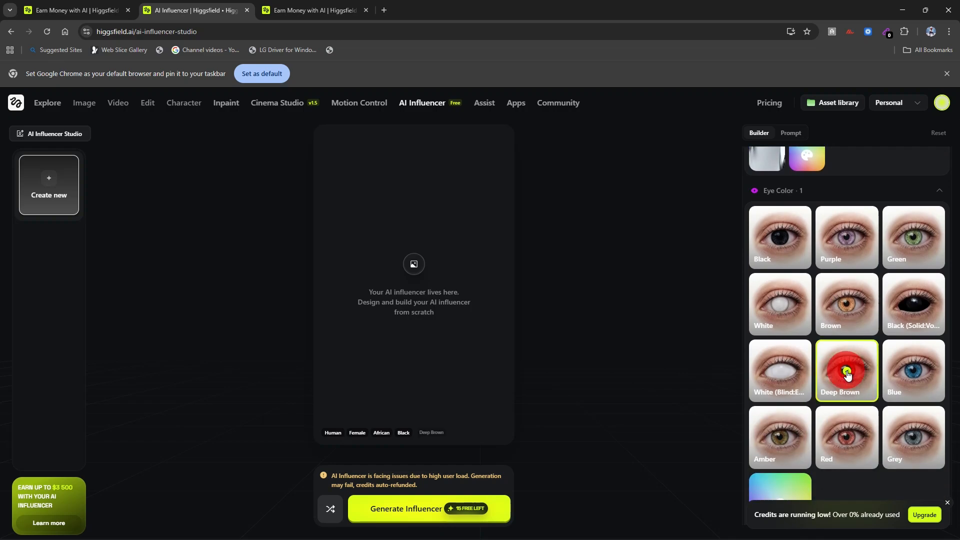
# Look over the skin conditions without choosing one and set the character's age to Adult
pyautogui.scroll(-5, 850, 380)
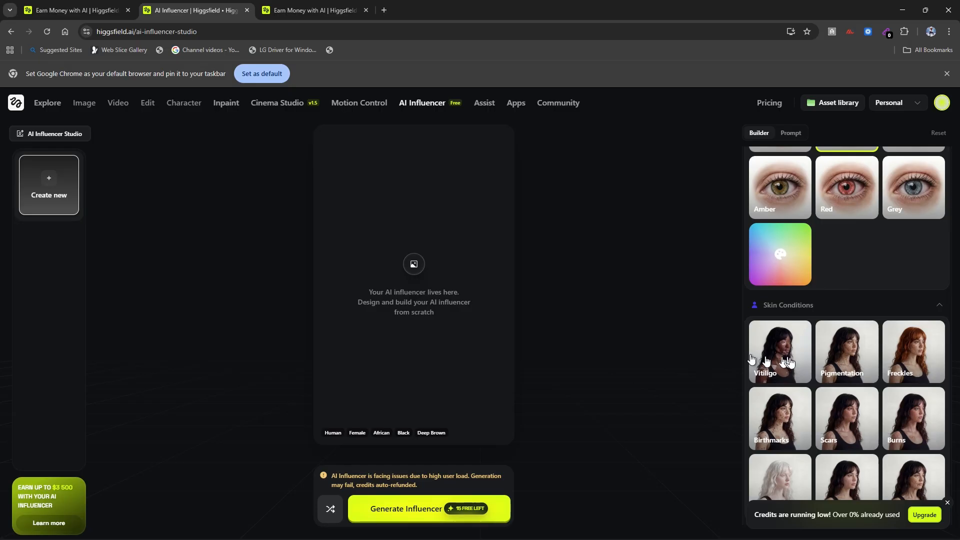
pyautogui.scroll(-1, 785, 361)
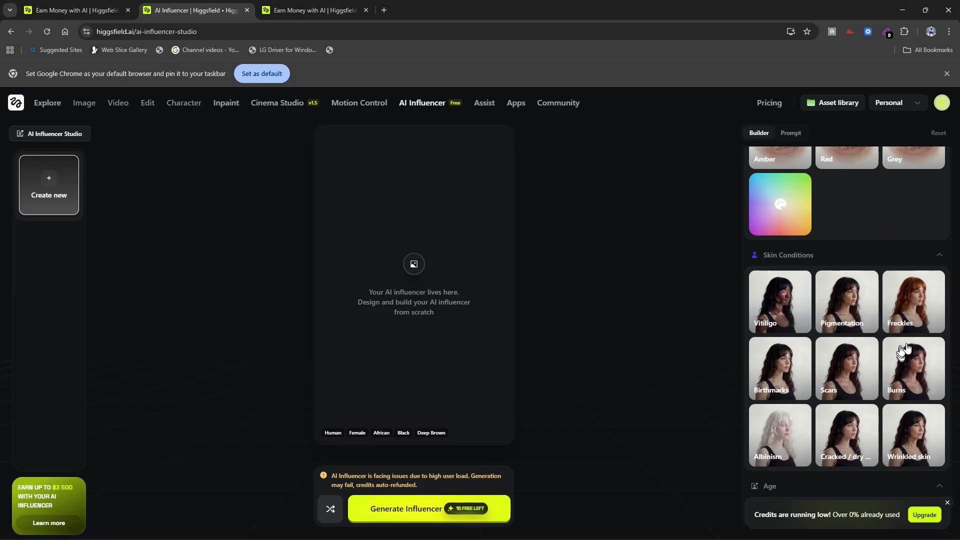
pyautogui.scroll(-1, 836, 408)
pyautogui.scroll(1, 834, 405)
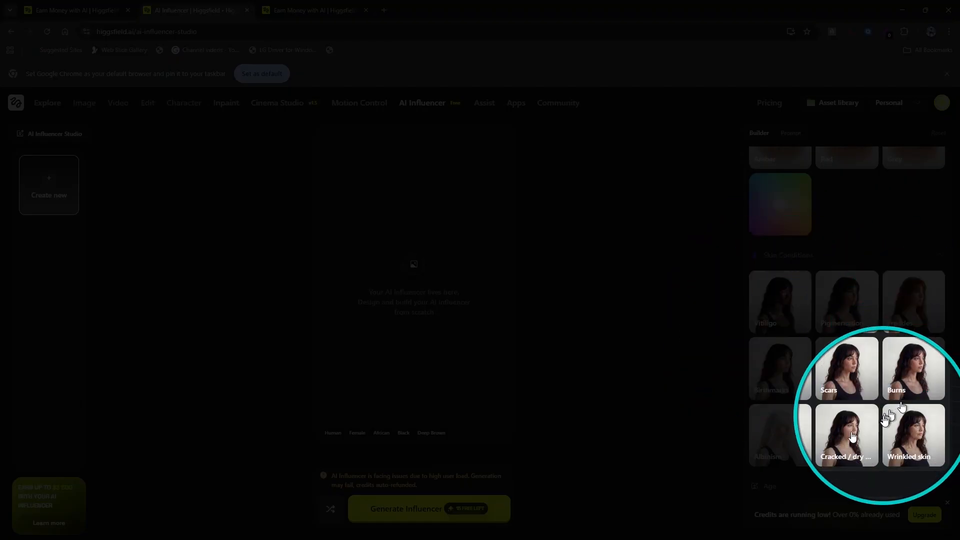
pyautogui.scroll(-2, 847, 429)
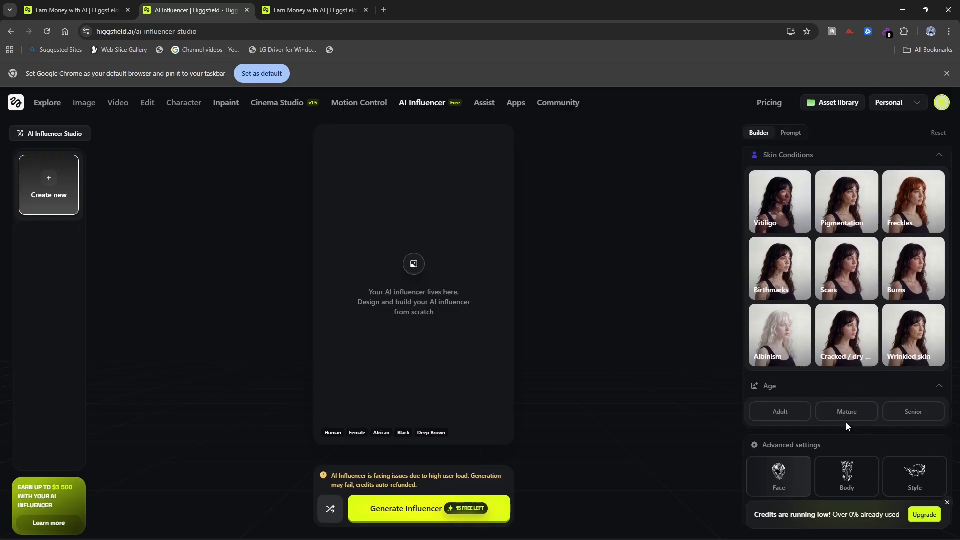
pyautogui.scroll(-1, 805, 391)
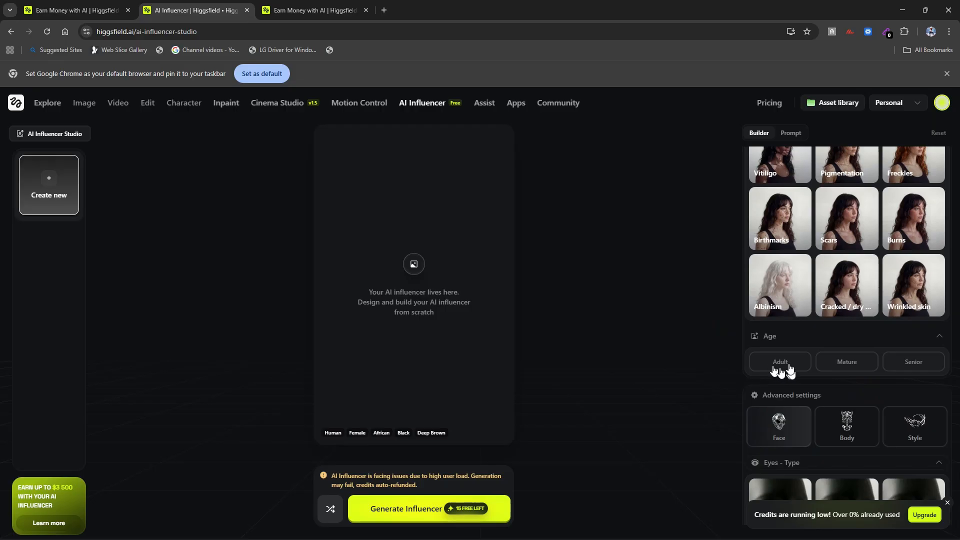
pyautogui.click(784, 362)
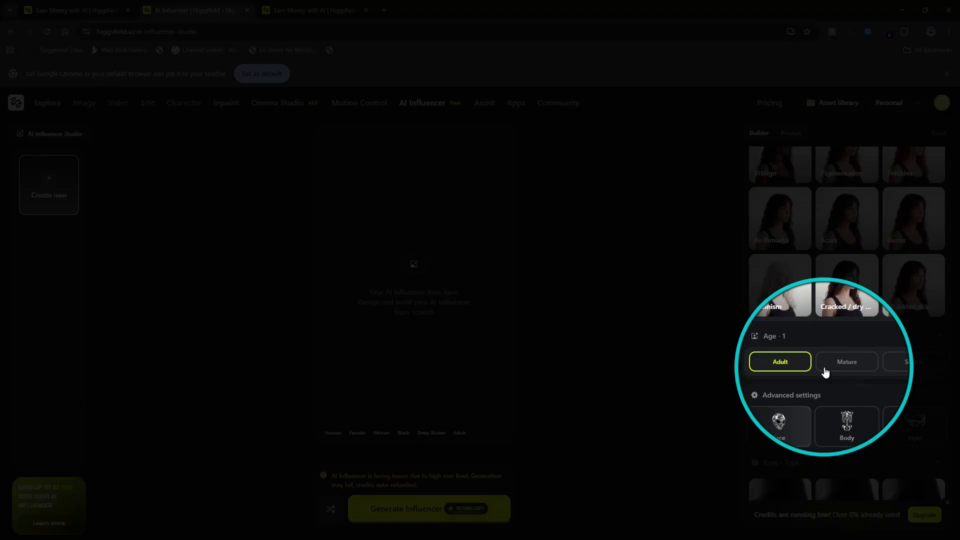
# Set the eye type to Human in the advanced face settings
pyautogui.scroll(-2, 820, 369)
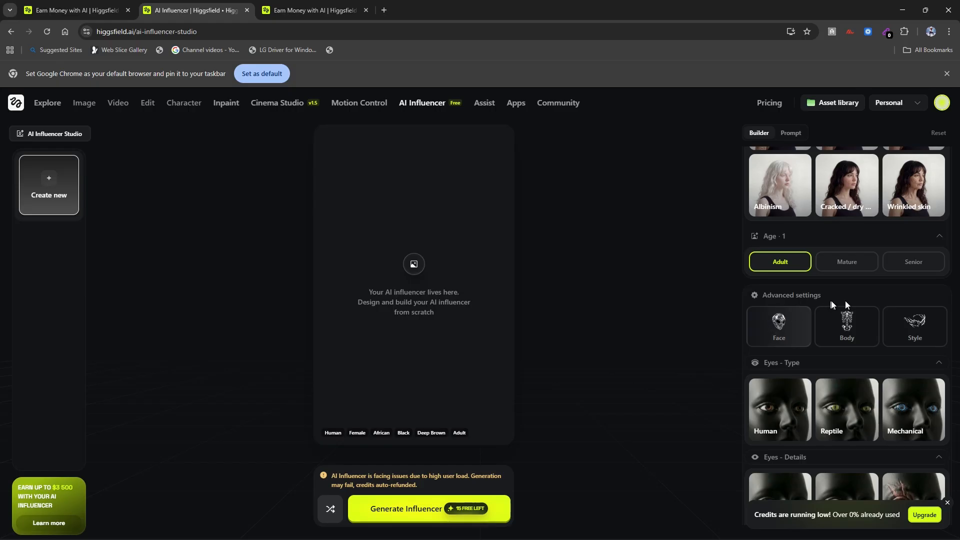
pyautogui.scroll(-1, 825, 320)
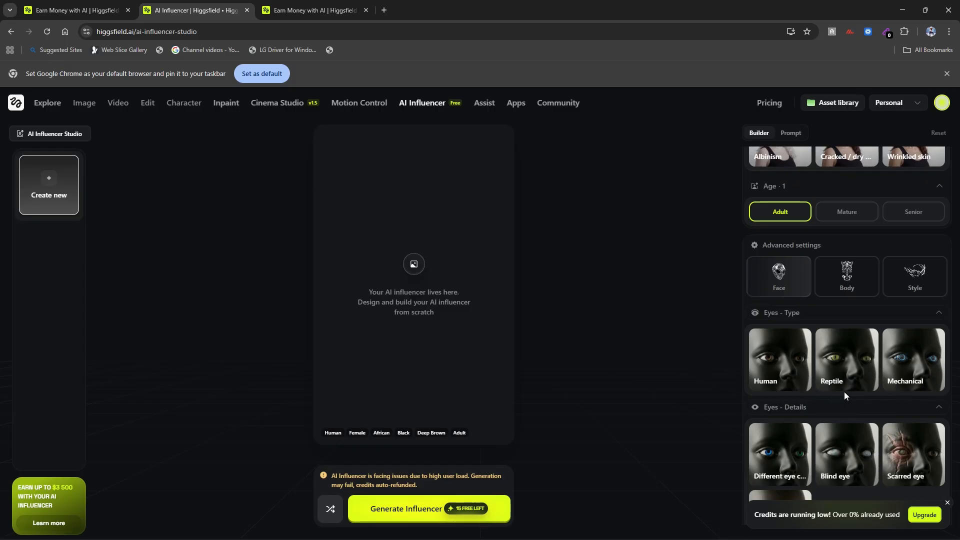
pyautogui.click(788, 373)
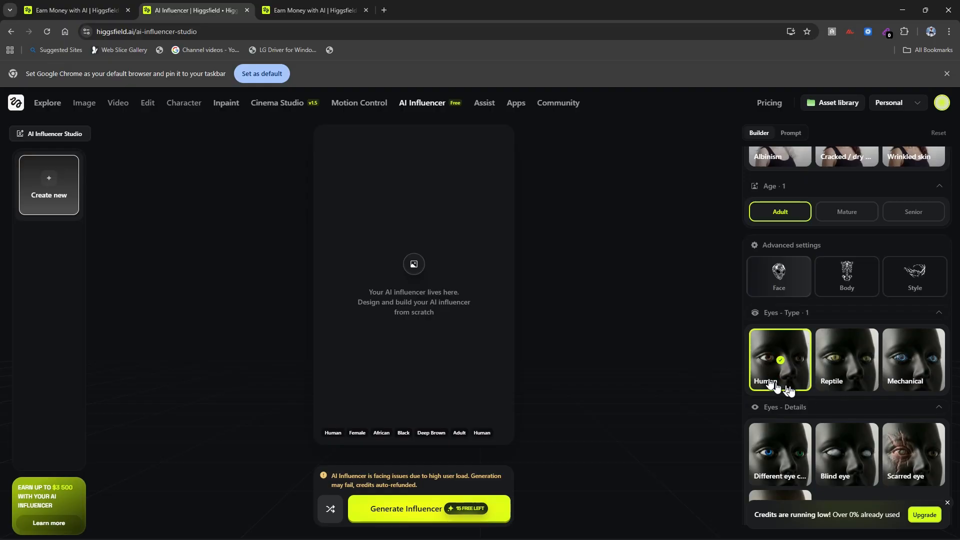
# Skip the eye details and choose Small mouth for the character's mouth and teeth
pyautogui.scroll(-1, 790, 391)
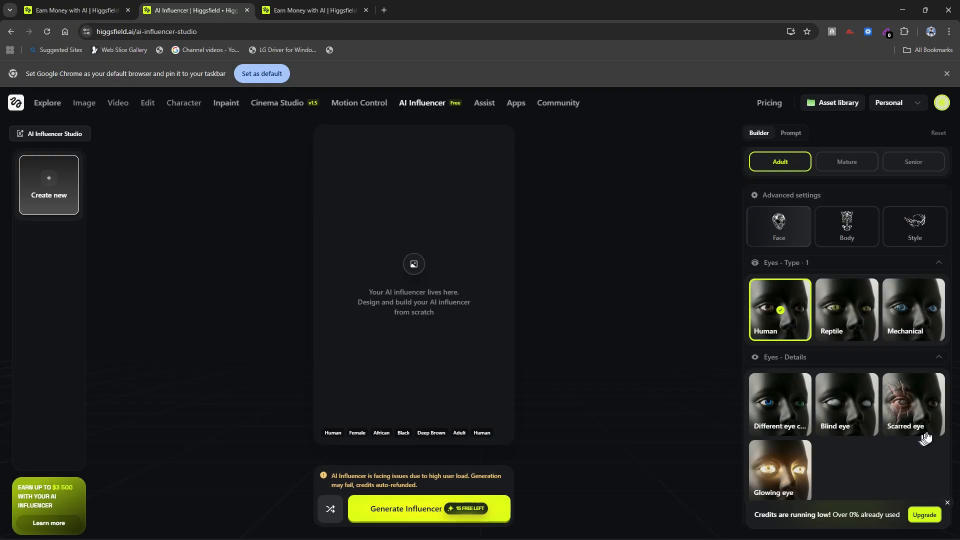
pyautogui.scroll(-1, 868, 433)
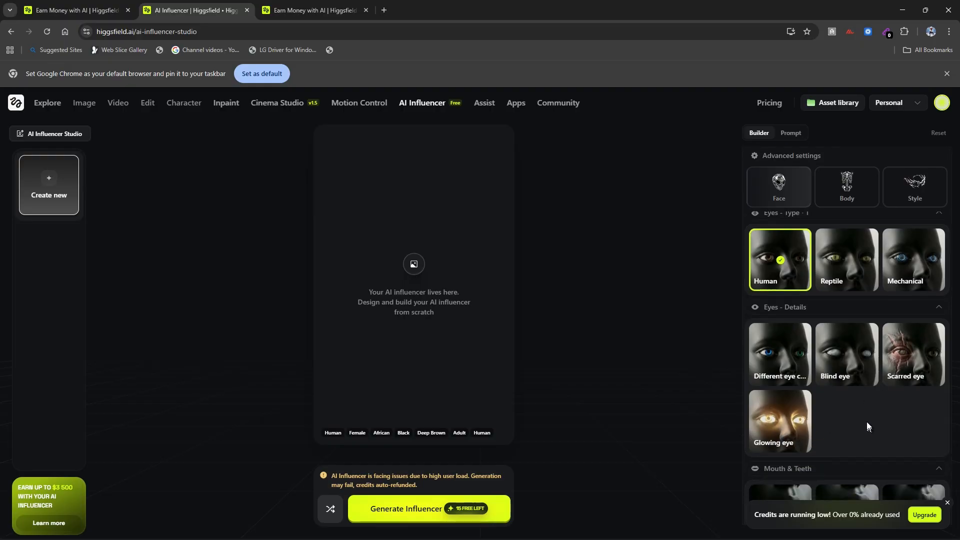
pyautogui.scroll(-1, 867, 426)
pyautogui.scroll(-1, 861, 424)
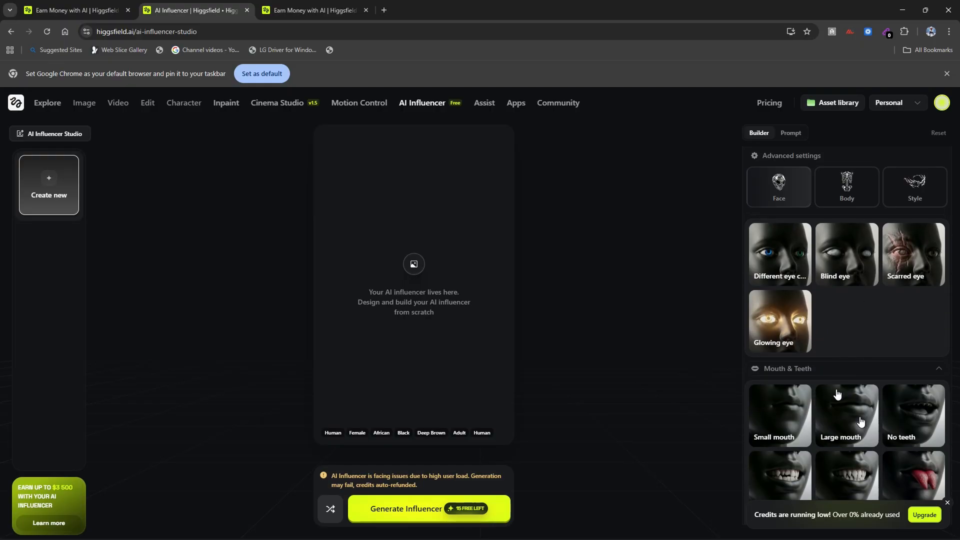
pyautogui.scroll(-1, 808, 320)
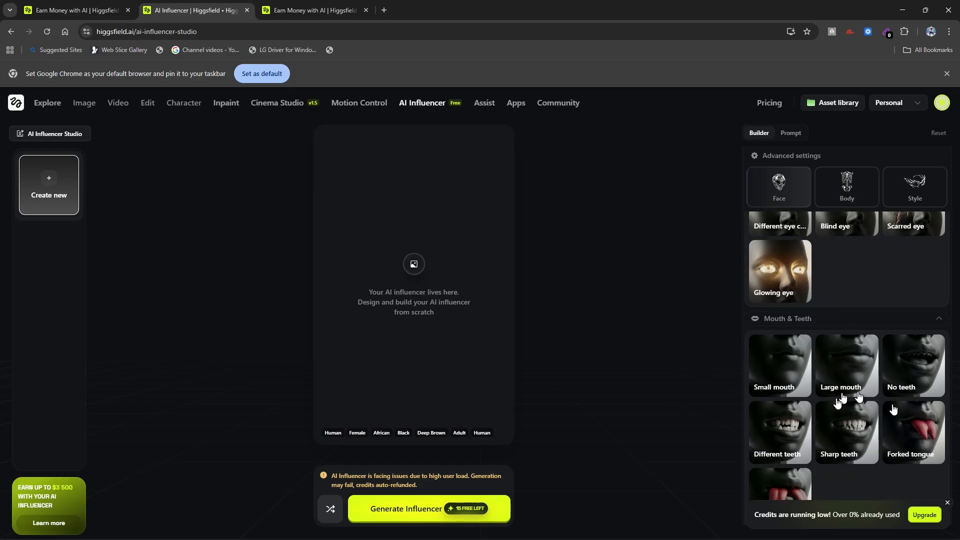
pyautogui.click(783, 385)
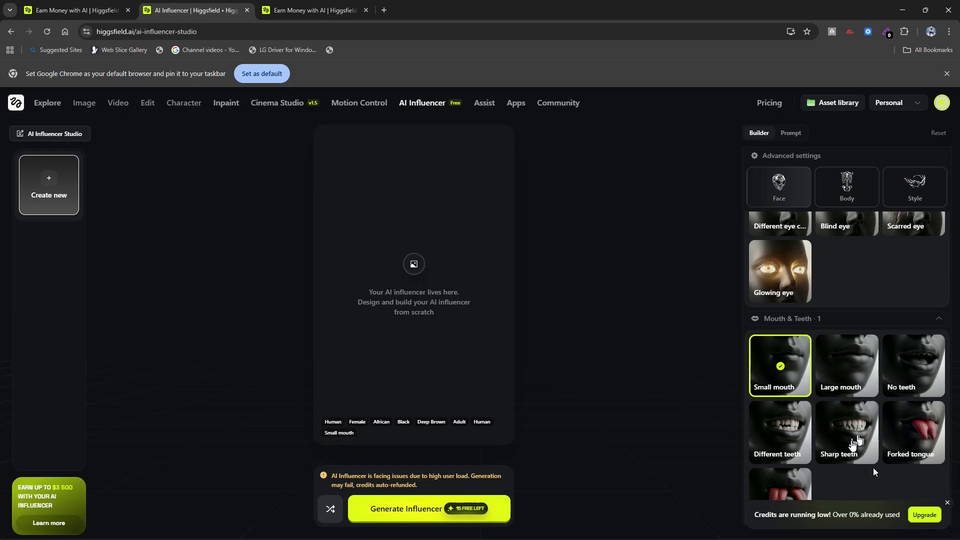
# Set the character's ears to Human in the advanced face settings
pyautogui.scroll(-1, 876, 468)
pyautogui.scroll(-2, 847, 463)
pyautogui.scroll(4, 845, 458)
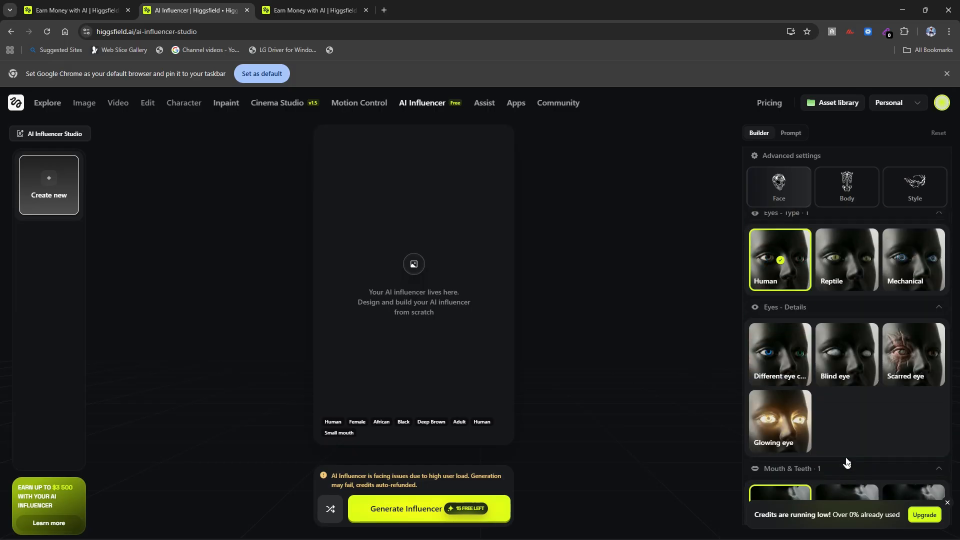
pyautogui.scroll(-7, 845, 460)
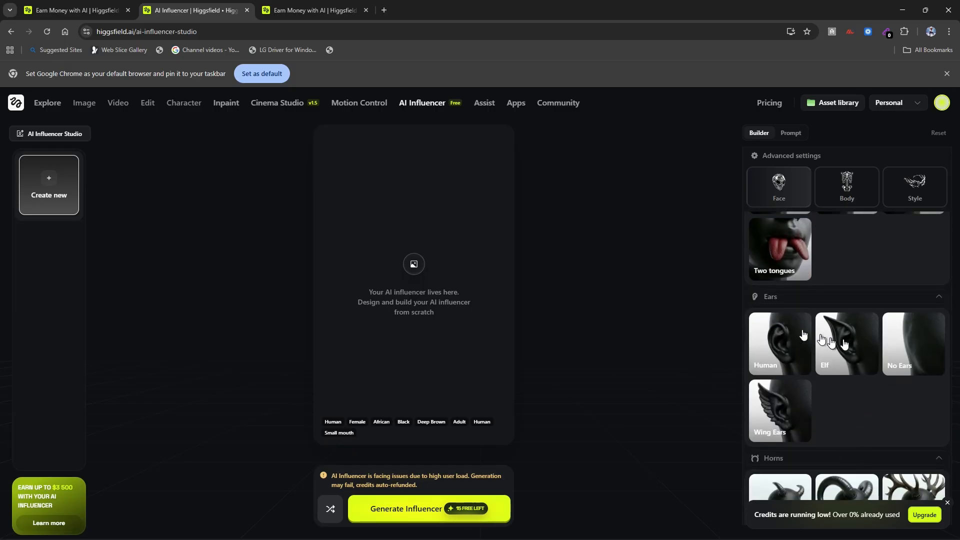
pyautogui.click(788, 352)
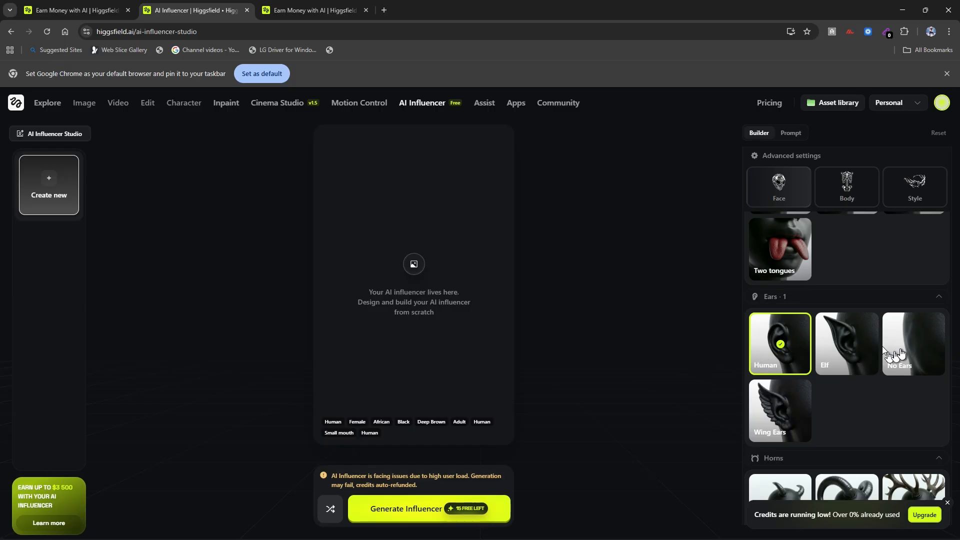
# Skip the horns and set the face skin material to Human skin
pyautogui.scroll(-3, 861, 366)
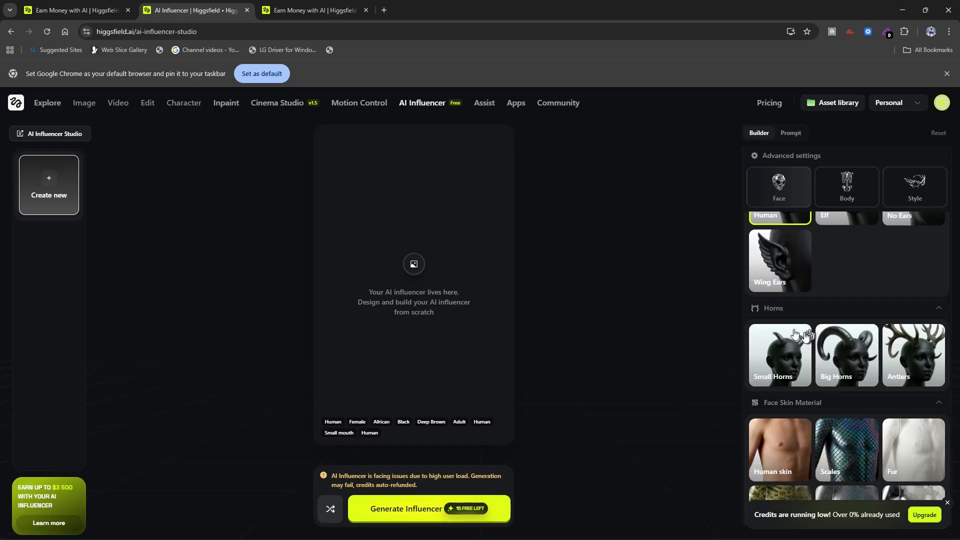
pyautogui.scroll(-1, 844, 371)
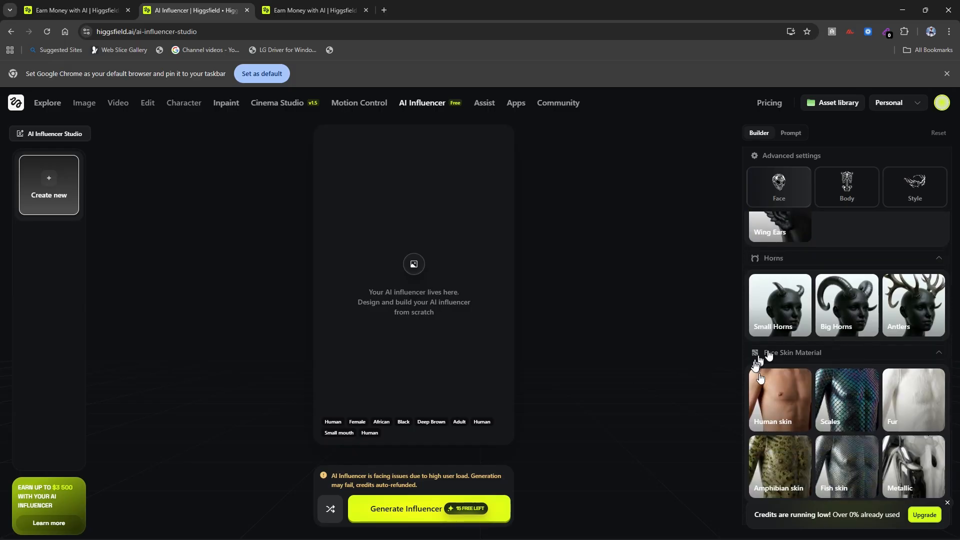
pyautogui.scroll(-1, 799, 369)
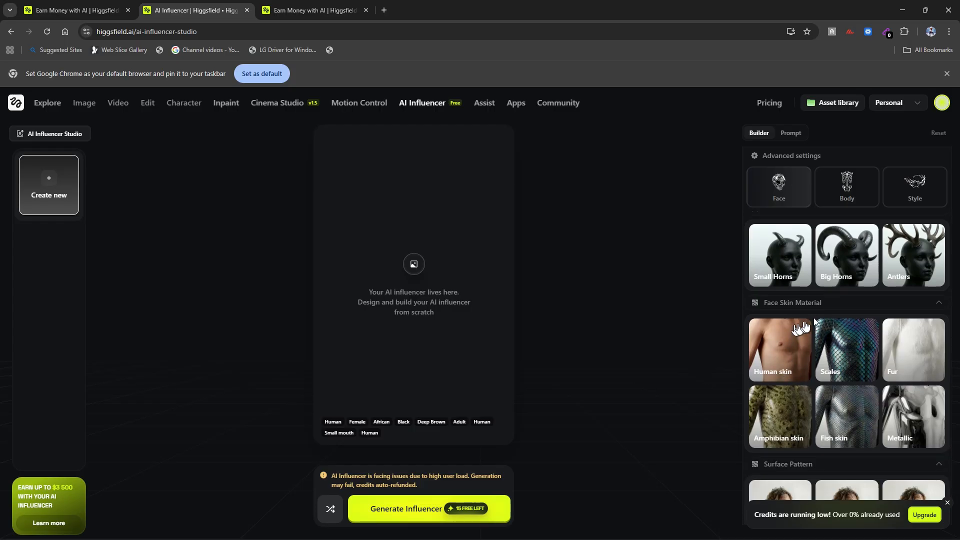
pyautogui.click(773, 351)
# Look over the surface patterns without choosing one and open the advanced body settings
pyautogui.scroll(-3, 790, 355)
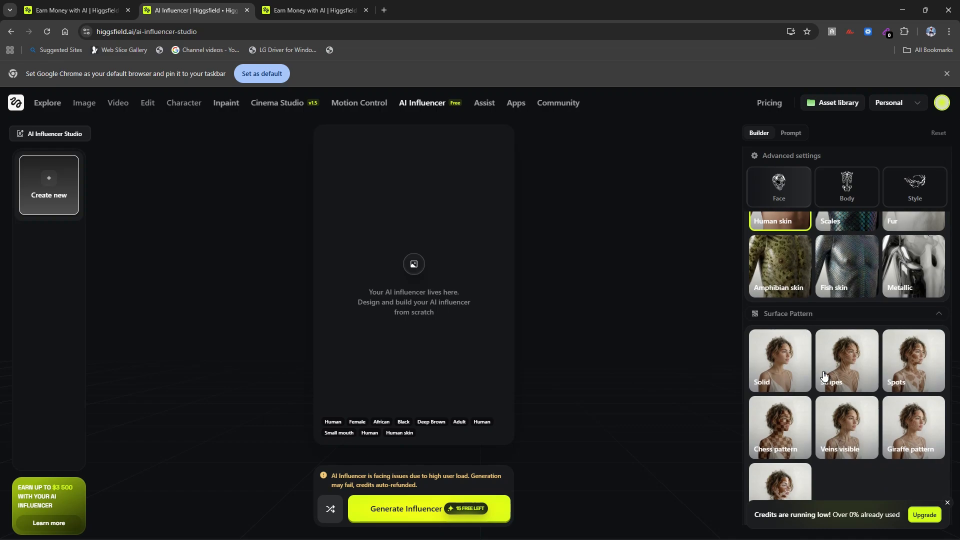
pyautogui.scroll(-1, 838, 369)
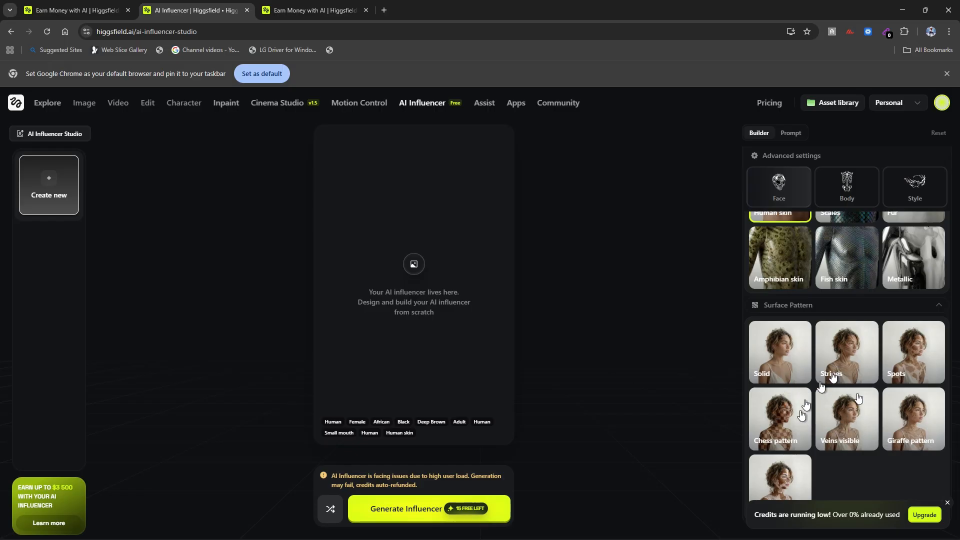
pyautogui.scroll(10, 845, 395)
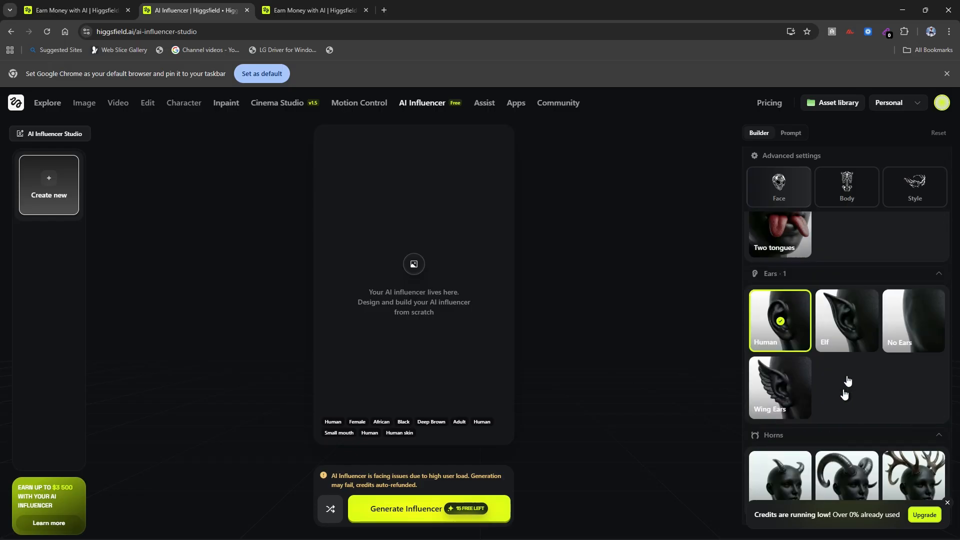
pyautogui.click(843, 197)
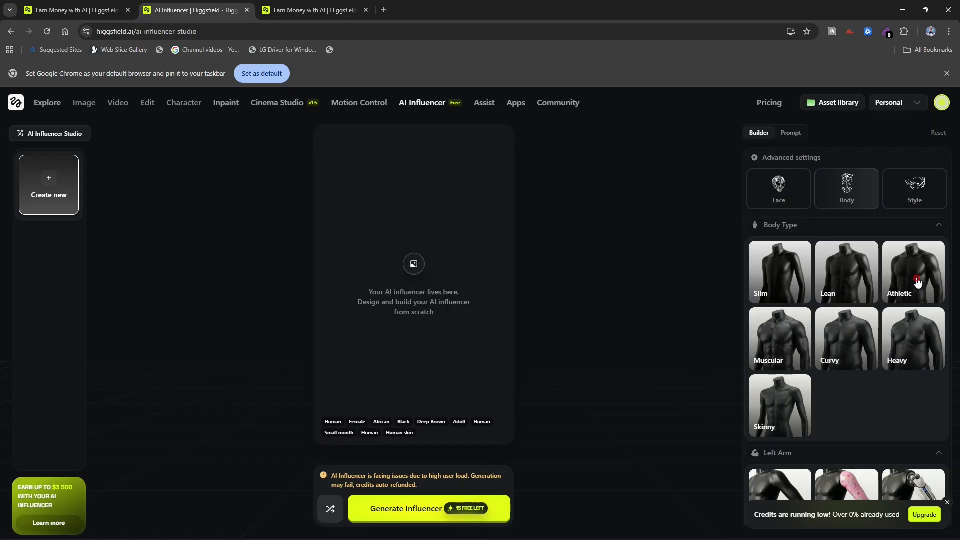
# Set the body type to Athletic and look through the arm and leg options without choosing any
pyautogui.click(918, 295)
pyautogui.scroll(-1, 777, 390)
pyautogui.scroll(-2, 778, 390)
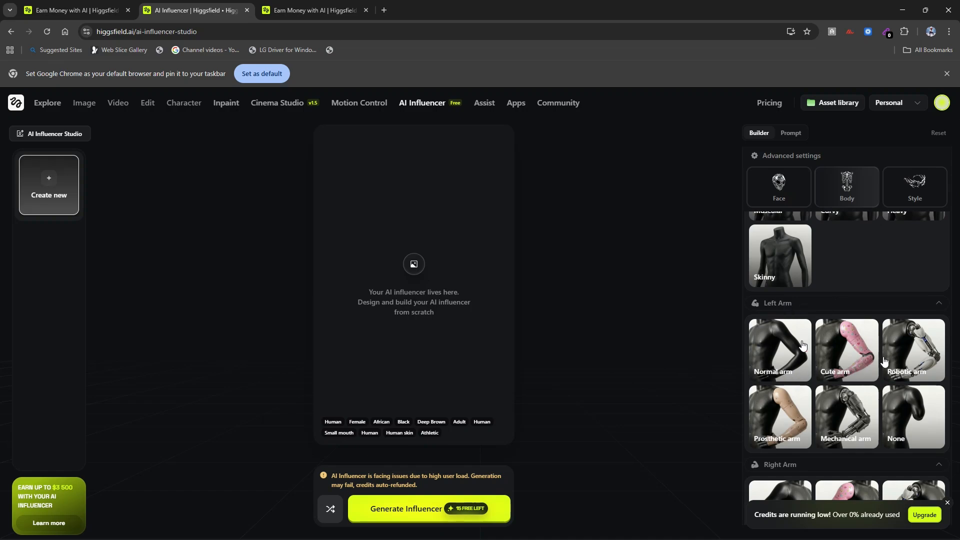
pyautogui.scroll(-1, 849, 393)
pyautogui.scroll(-3, 848, 393)
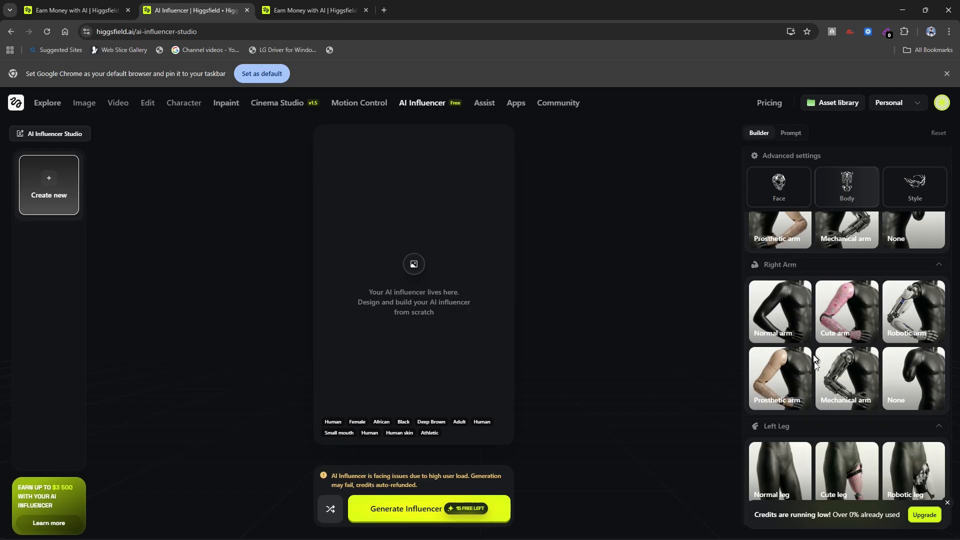
pyautogui.scroll(-2, 857, 379)
pyautogui.scroll(-2, 774, 370)
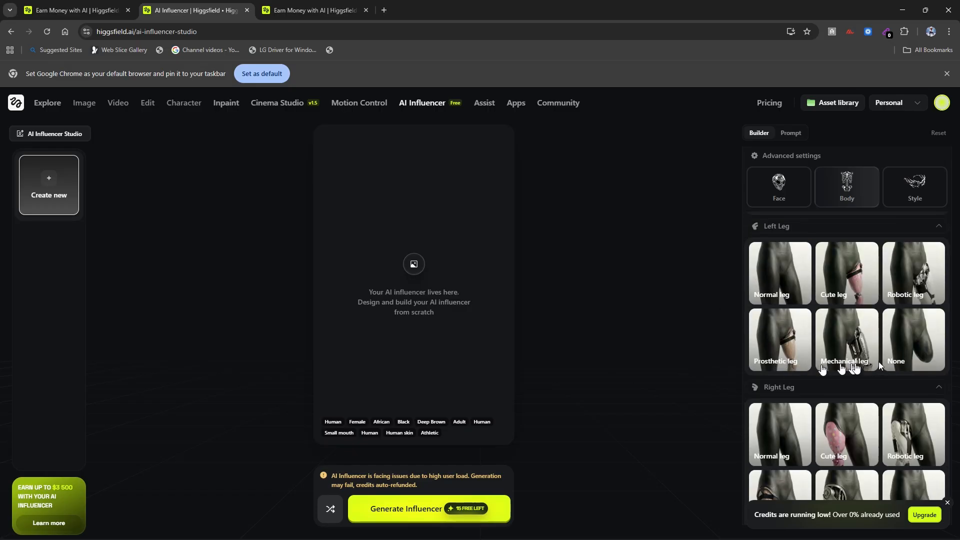
pyautogui.scroll(-1, 781, 387)
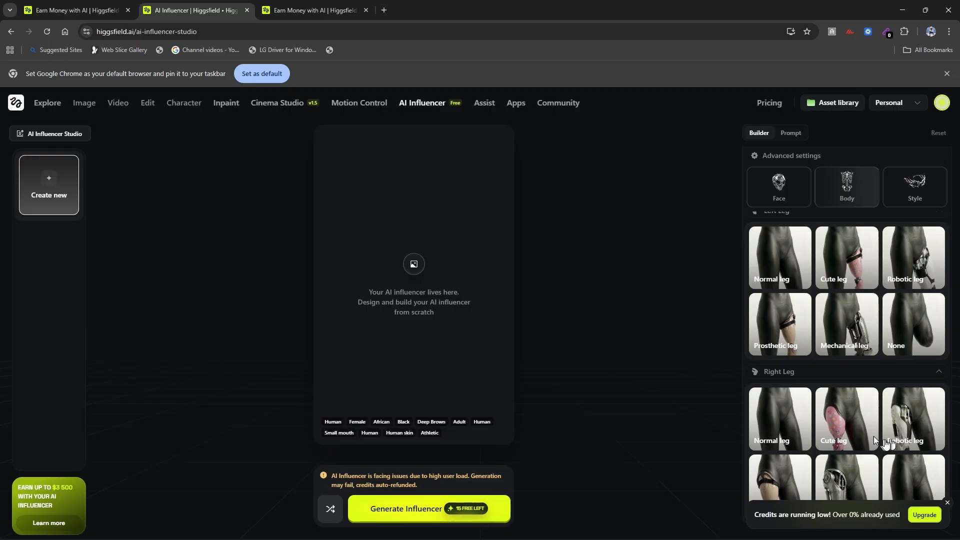
# Set the character's hair to Long hair in the advanced style settings
pyautogui.scroll(7, 920, 240)
pyautogui.click(919, 195)
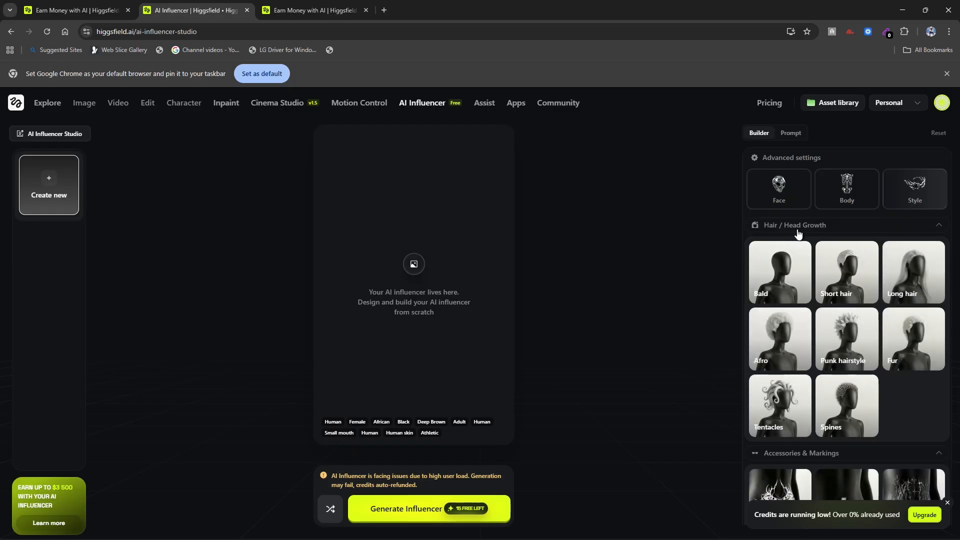
pyautogui.click(916, 284)
# Skip the accessories and markings, dismiss the low-credits notice, and set the rendering style to Hyper-realistic
pyautogui.scroll(-3, 800, 350)
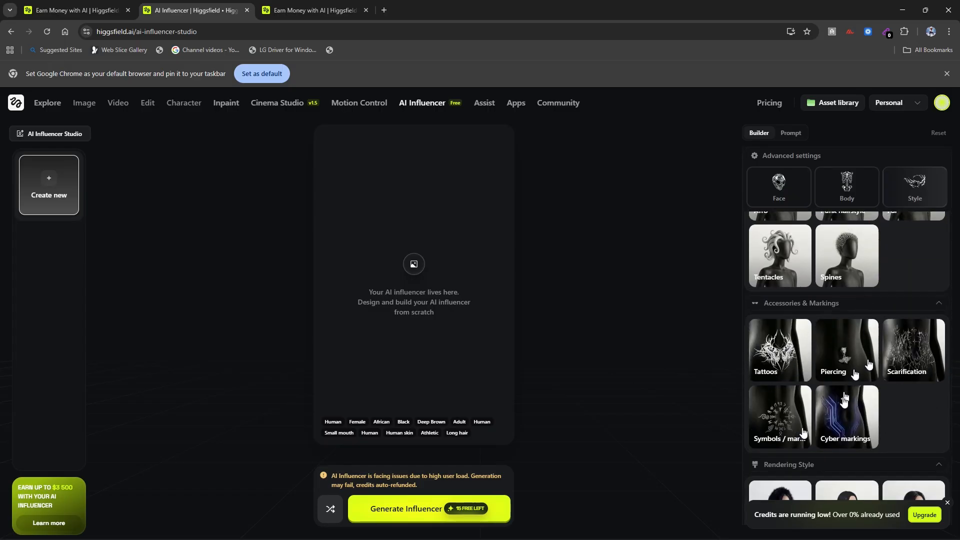
pyautogui.scroll(-1, 854, 392)
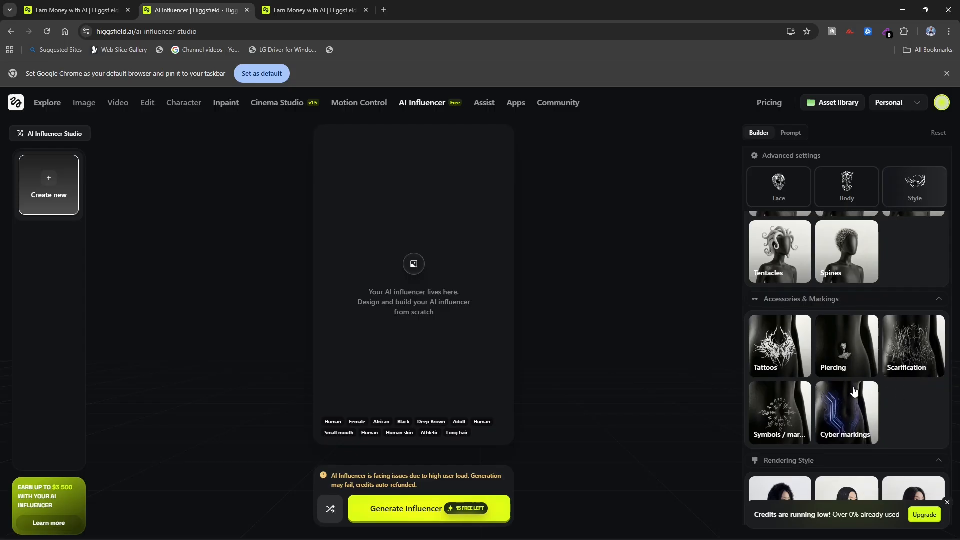
pyautogui.scroll(-2, 854, 391)
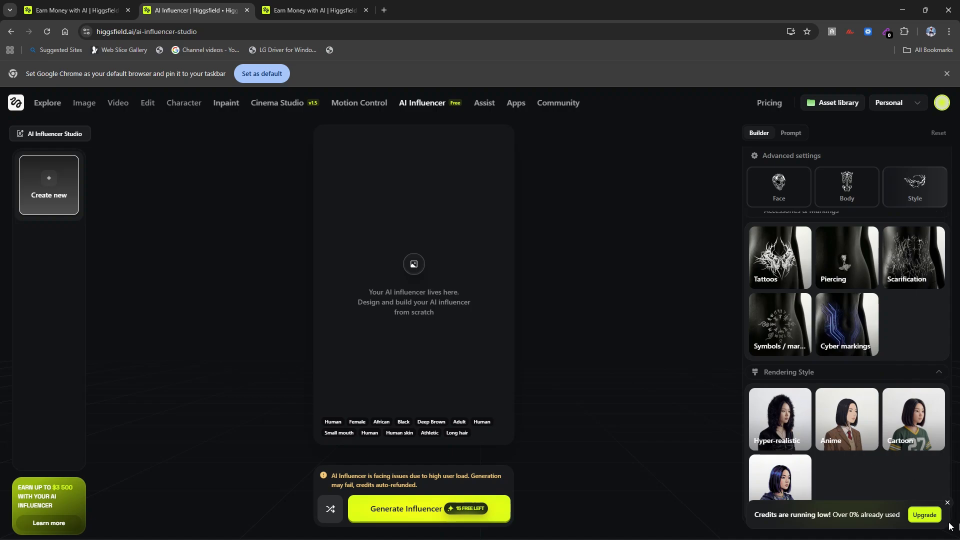
pyautogui.click(948, 504)
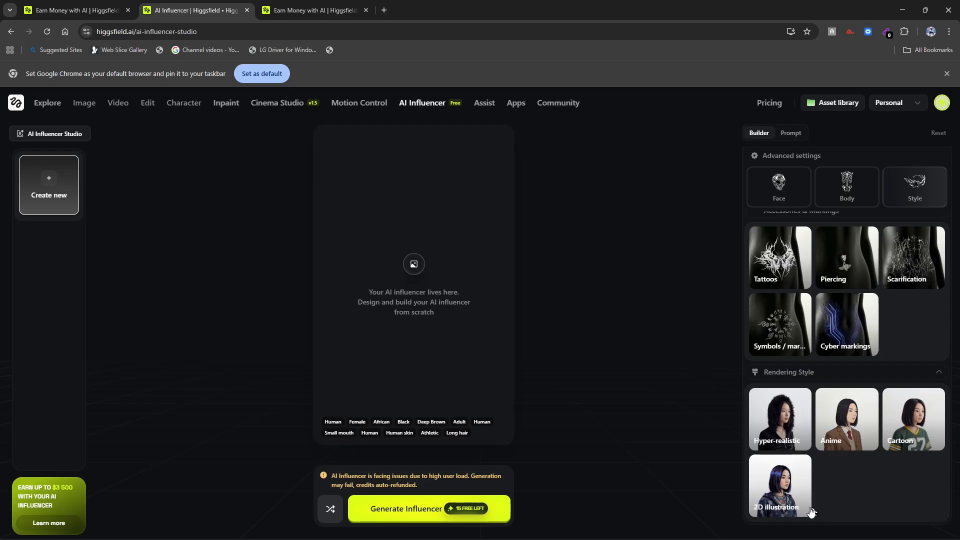
pyautogui.click(784, 435)
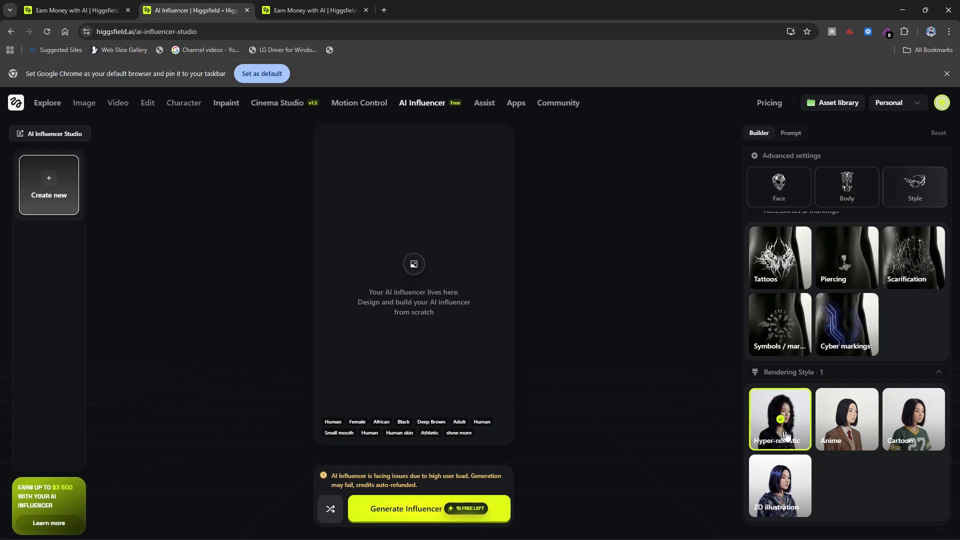
# Generate the influencer from the chosen traits and download the resulting image
pyautogui.scroll(10, 821, 463)
pyautogui.scroll(10, 821, 460)
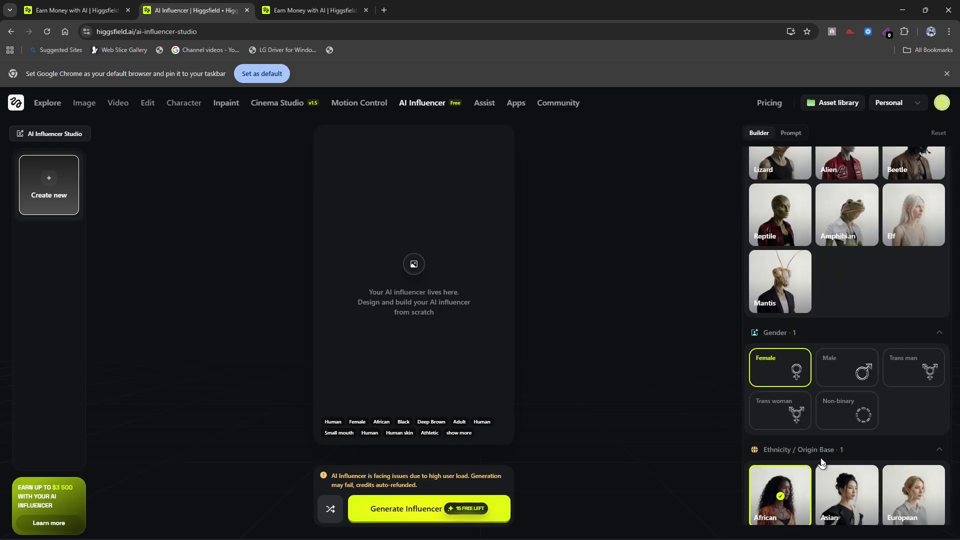
pyautogui.scroll(-4, 820, 458)
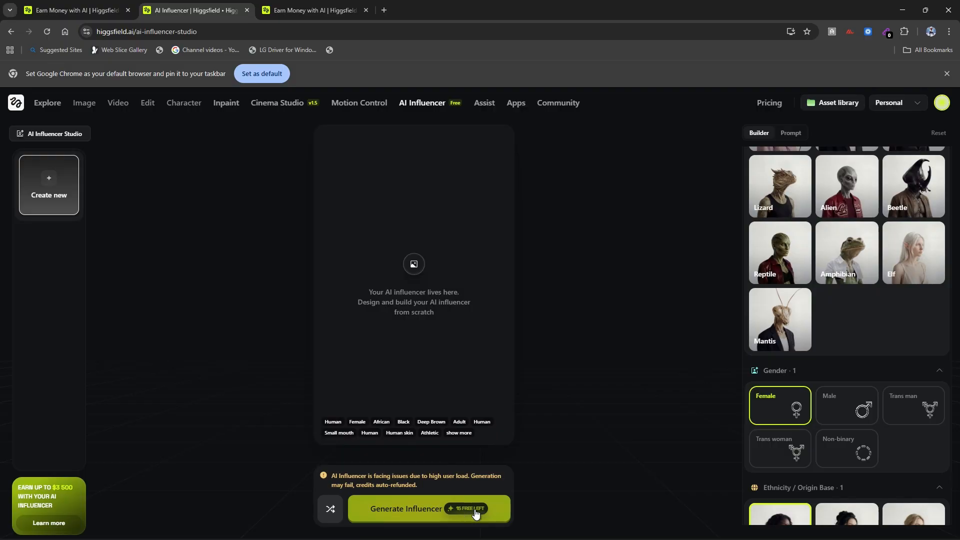
pyautogui.click(475, 514)
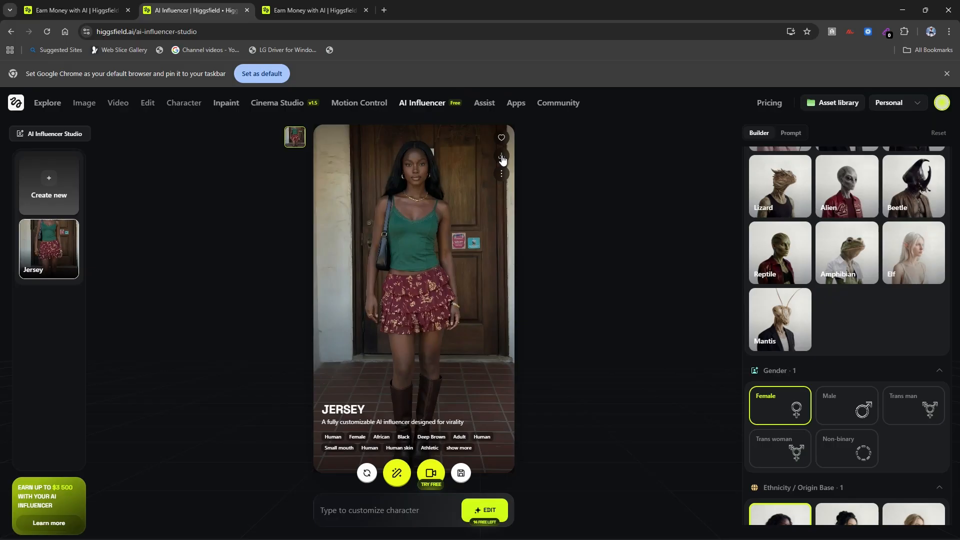
pyautogui.click(501, 156)
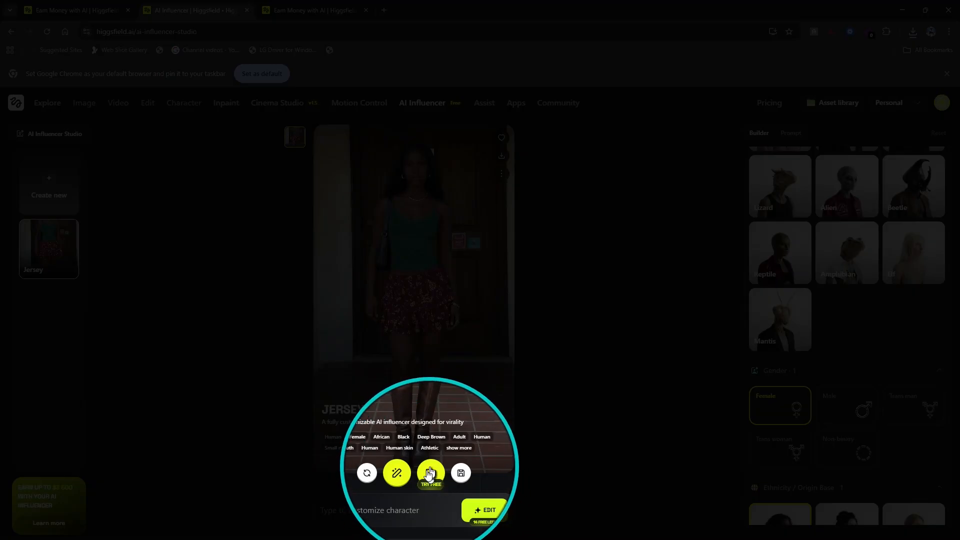
# Open the full motion library for animating the generated influencer
pyautogui.click(430, 472)
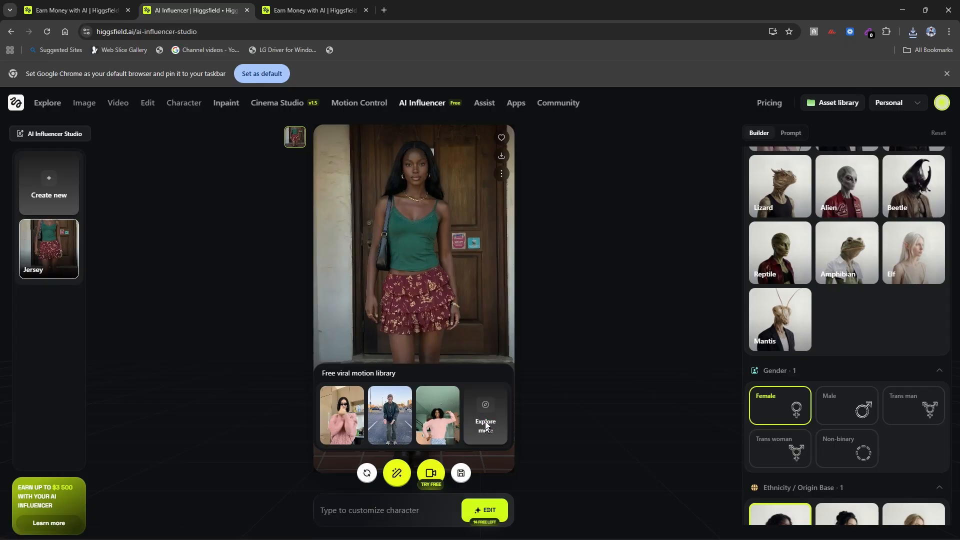
pyautogui.click(485, 413)
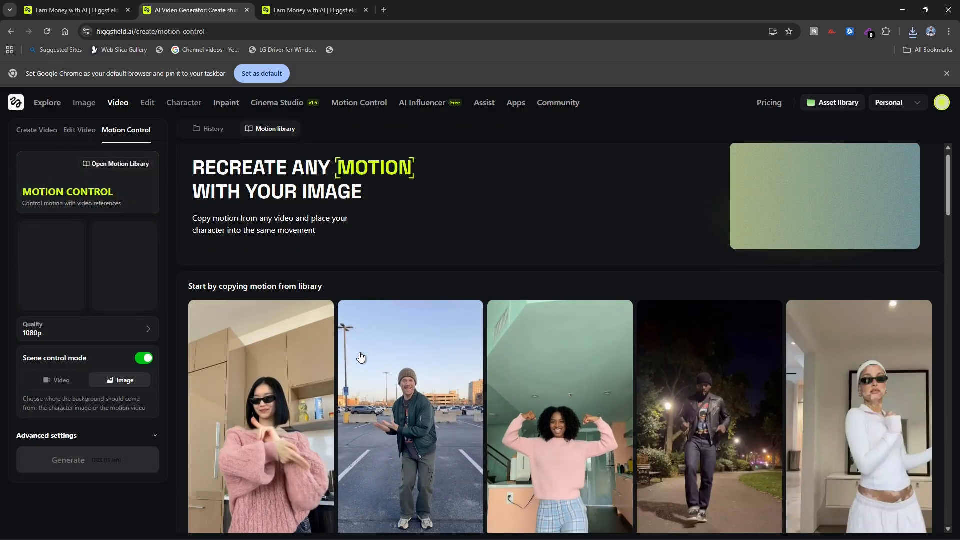
# Look through the motion clips in the library to see which movements can be copied
pyautogui.scroll(-1, 361, 360)
pyautogui.scroll(-5, 361, 356)
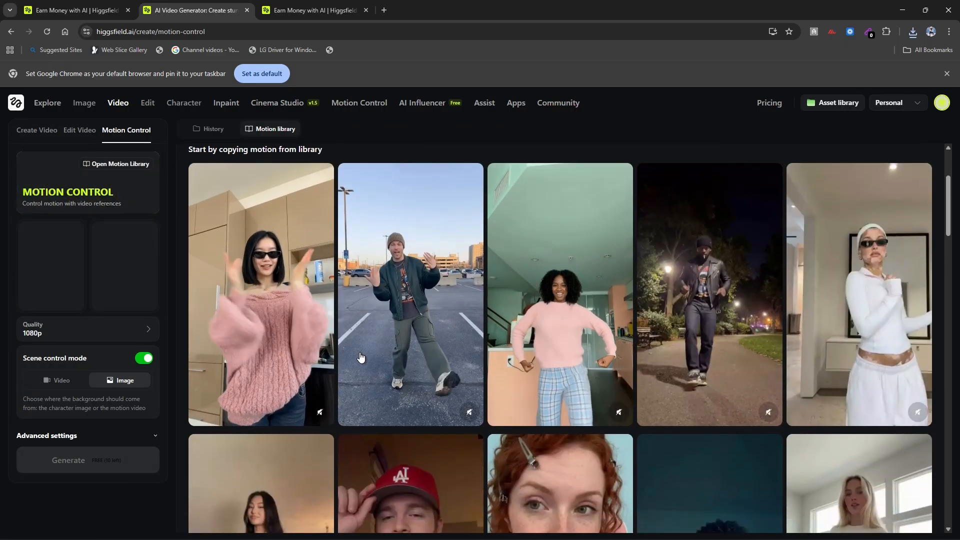
pyautogui.scroll(-2, 361, 356)
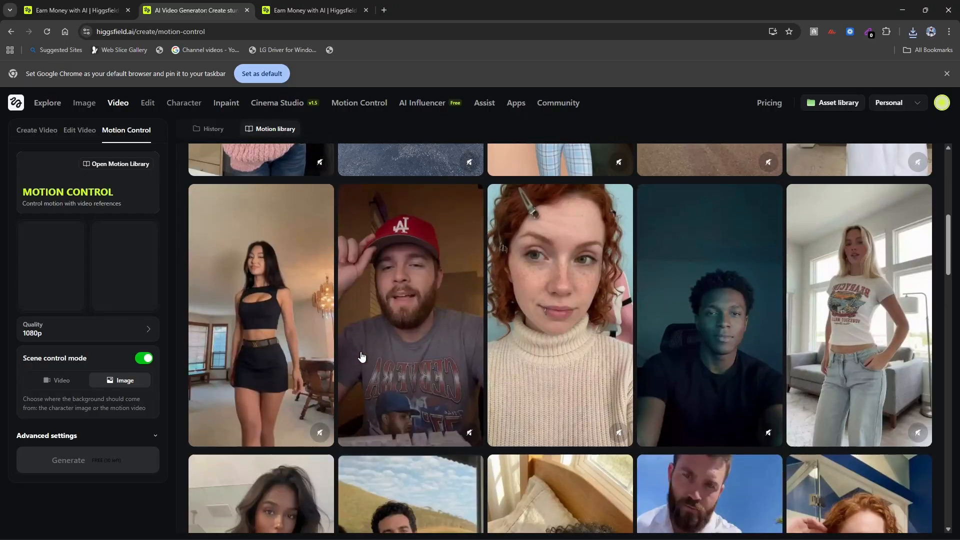
pyautogui.scroll(-7, 361, 356)
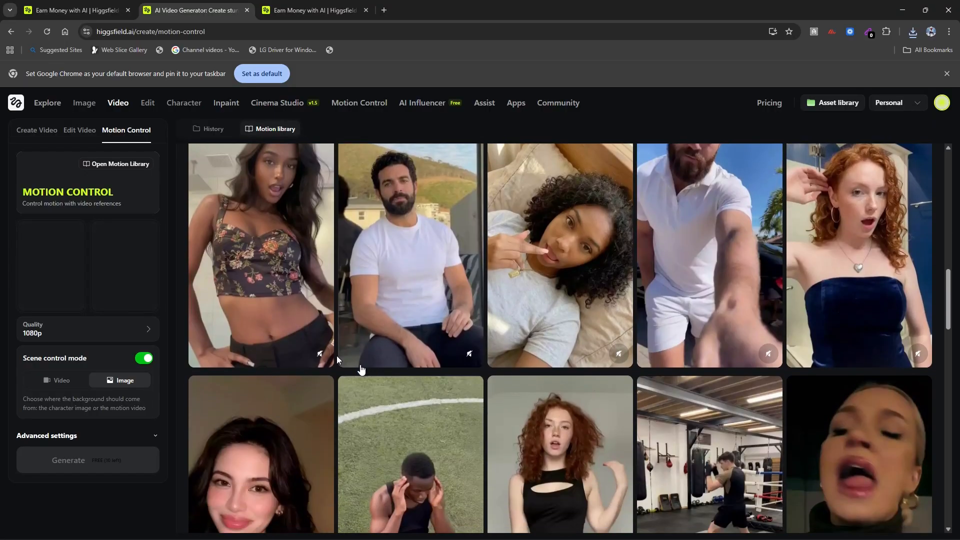
pyautogui.scroll(-2, 597, 345)
pyautogui.scroll(-3, 598, 345)
pyautogui.scroll(14, 398, 412)
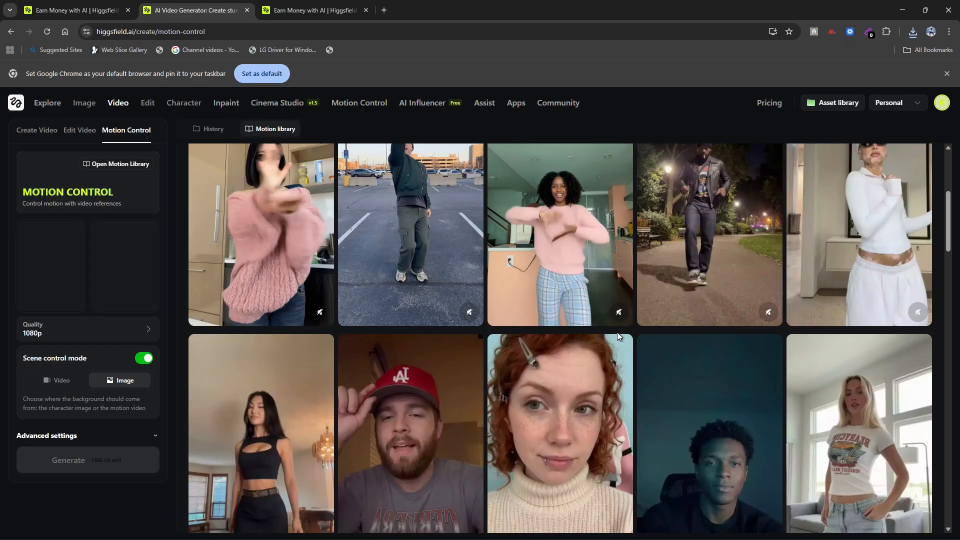
pyautogui.scroll(-2, 565, 342)
pyautogui.scroll(2, 633, 343)
pyautogui.scroll(1, 484, 260)
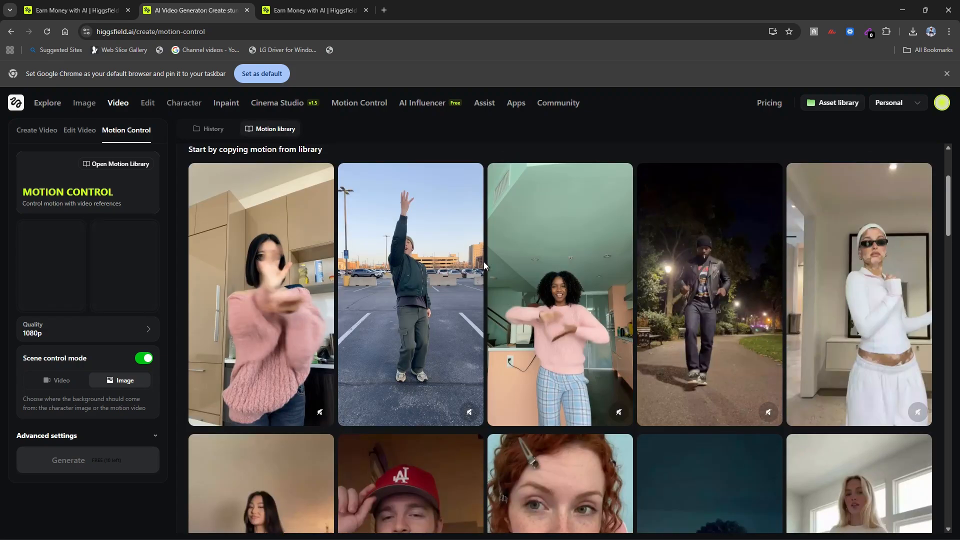
pyautogui.scroll(-3, 413, 302)
pyautogui.scroll(3, 413, 301)
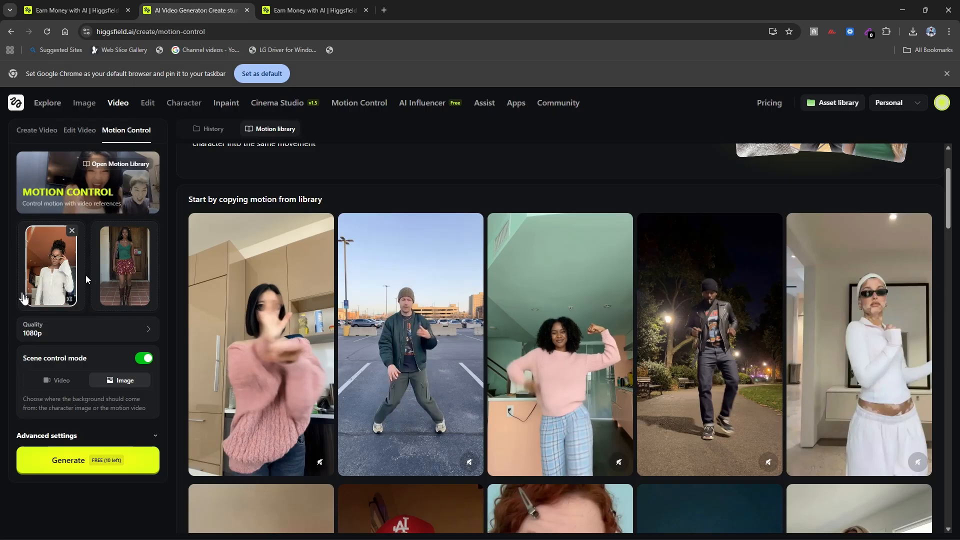
# Replace the preselected motion with the clip of the curly-haired woman in a denim jacket and generate the video
pyautogui.click(71, 232)
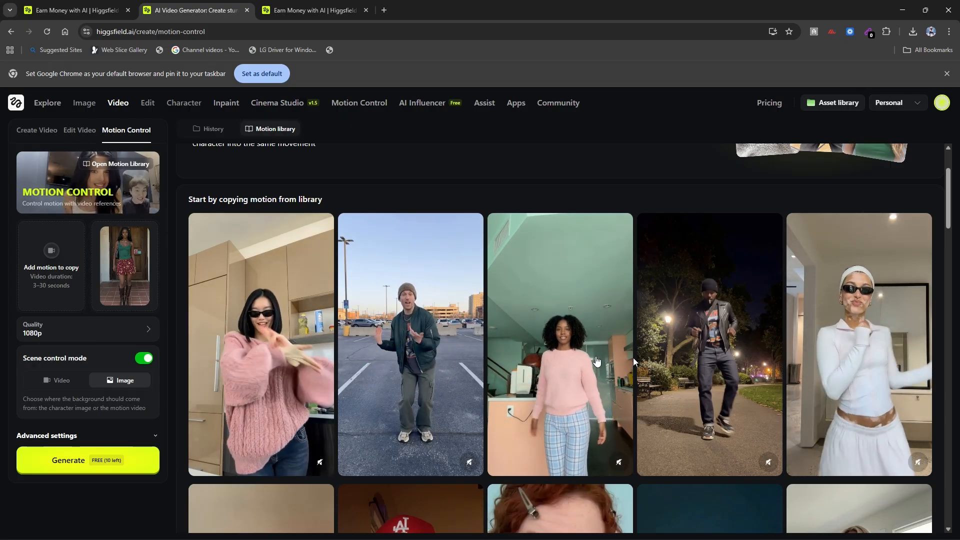
pyautogui.scroll(-3, 529, 372)
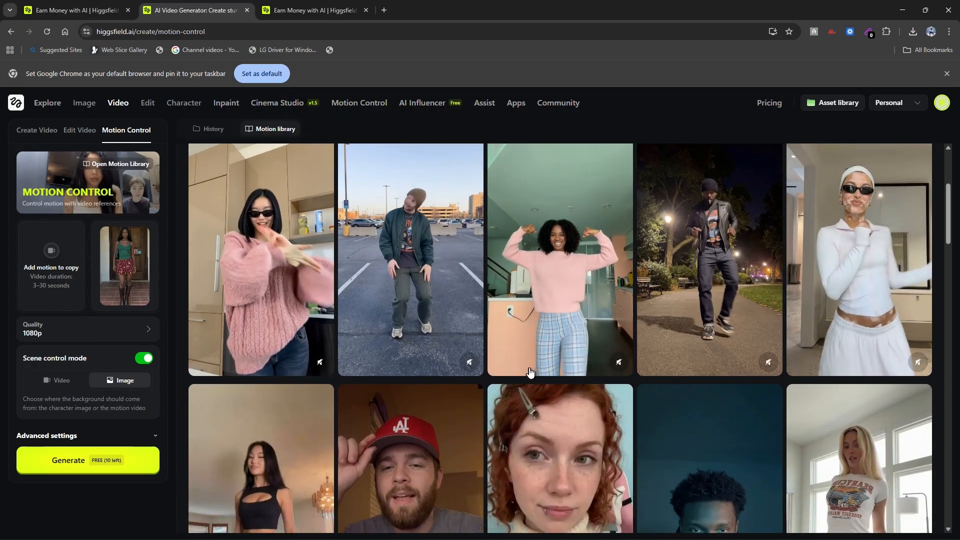
pyautogui.scroll(-4, 415, 385)
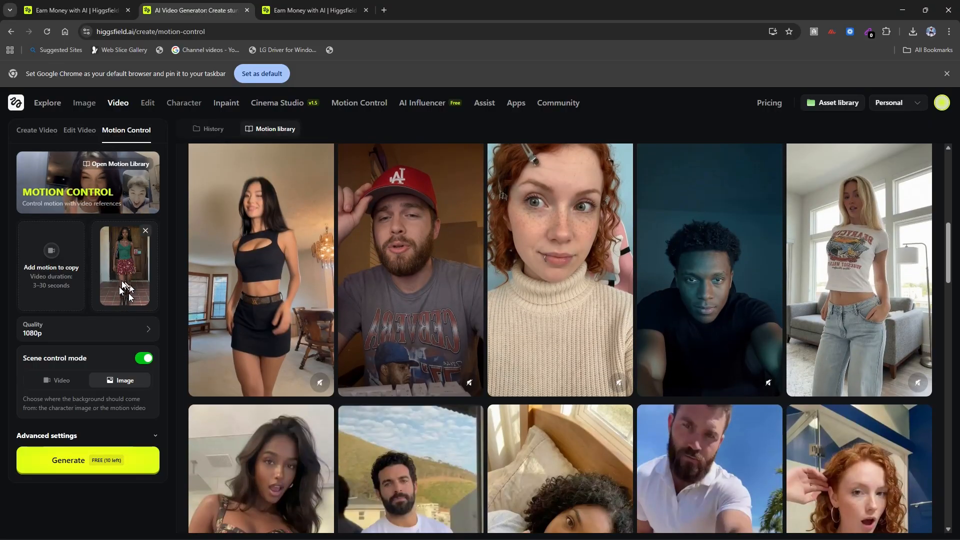
pyautogui.scroll(-2, 353, 336)
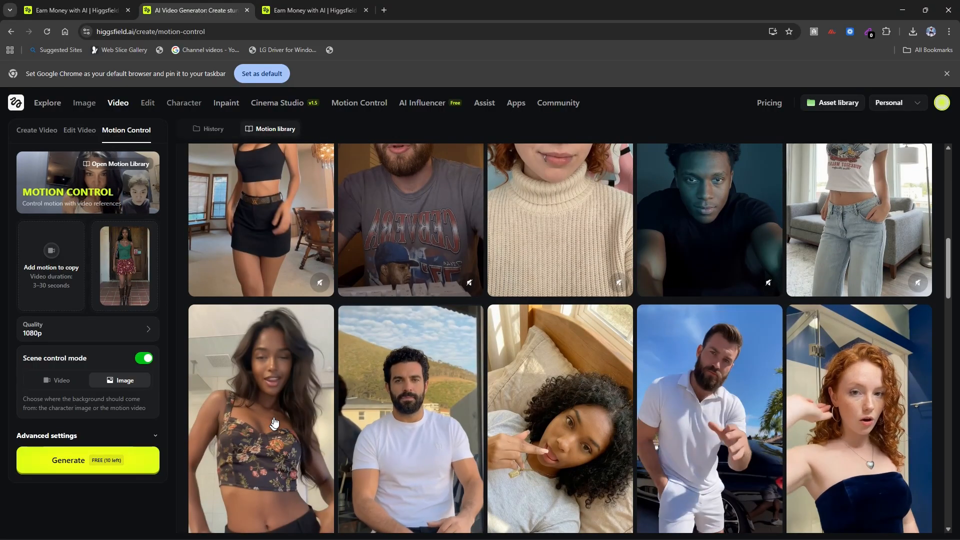
pyautogui.scroll(-7, 298, 400)
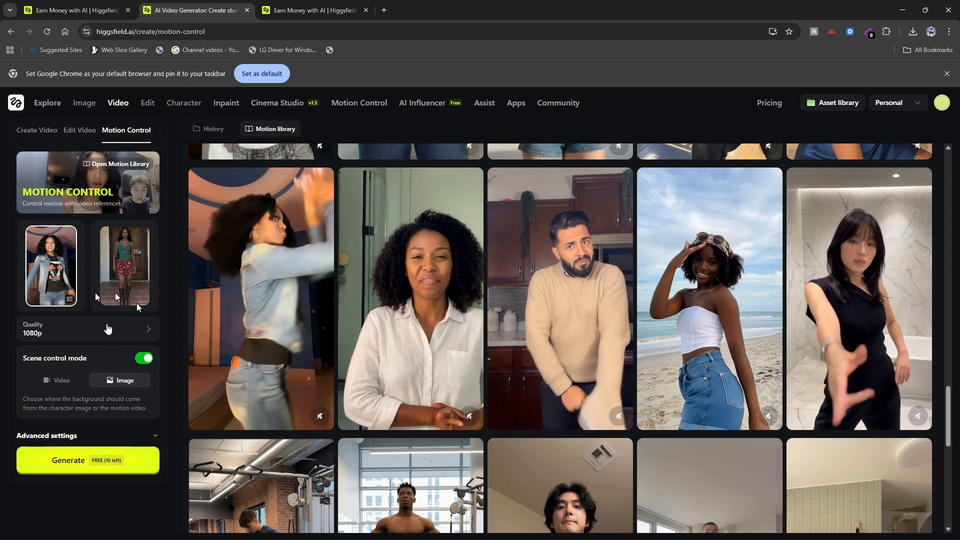
pyautogui.click(89, 465)
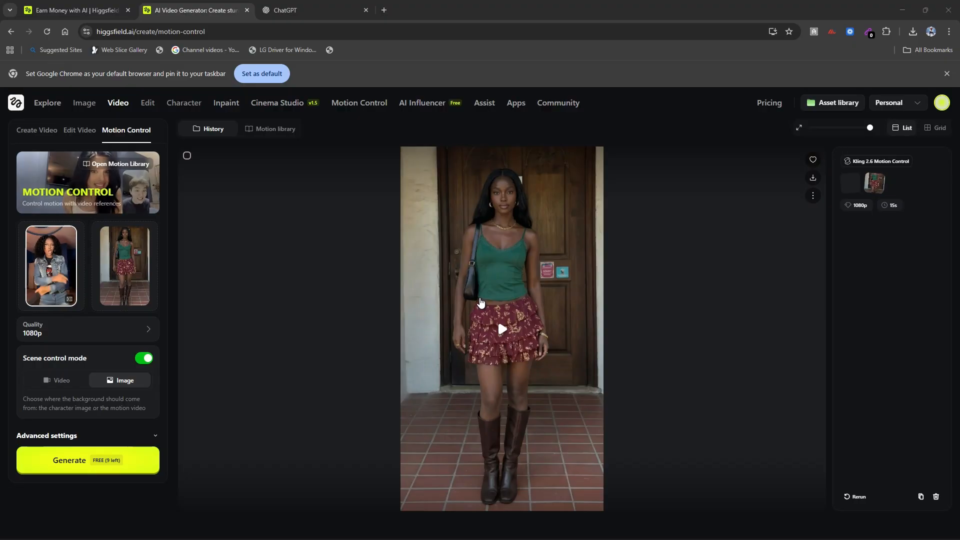
# Play the generated influencer video with its sound muted and download the video file
pyautogui.click(502, 330)
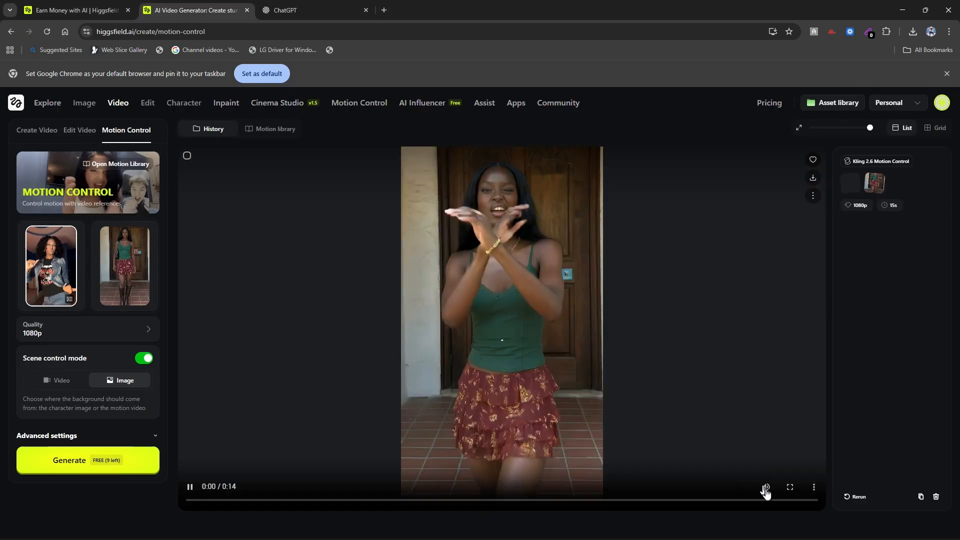
pyautogui.click(765, 487)
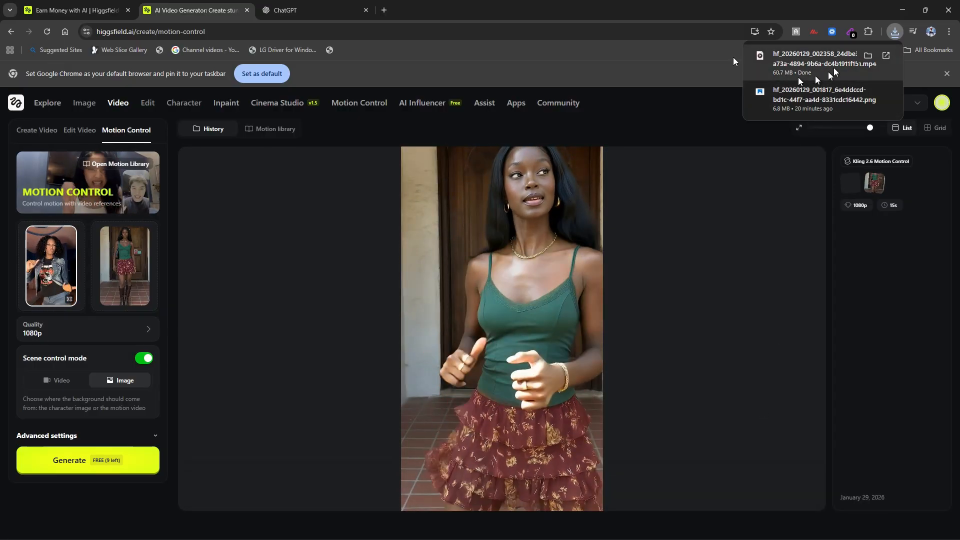
pyautogui.click(629, 68)
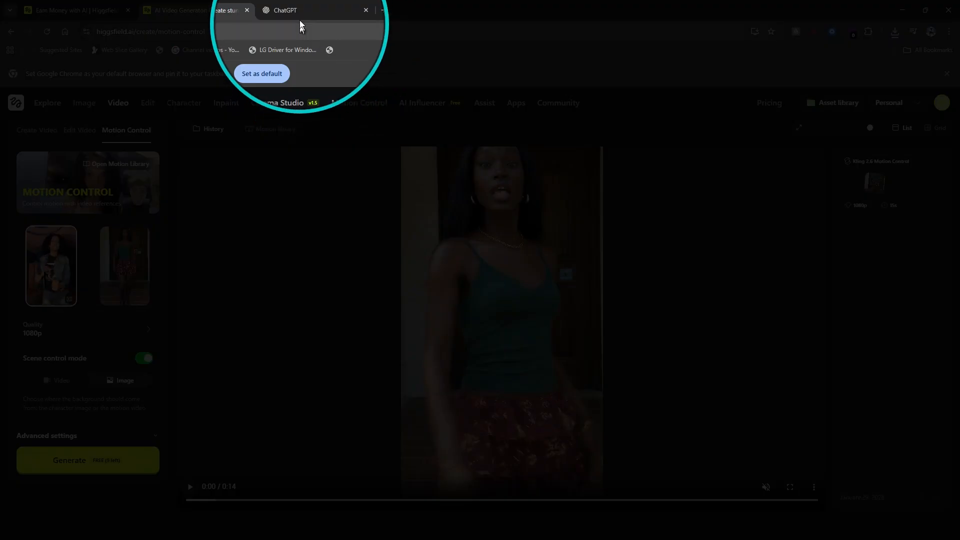
# Switch to ChatGPT and attach the influencer's downloaded image from the Downloads folder to a new chat message
pyautogui.click(299, 10)
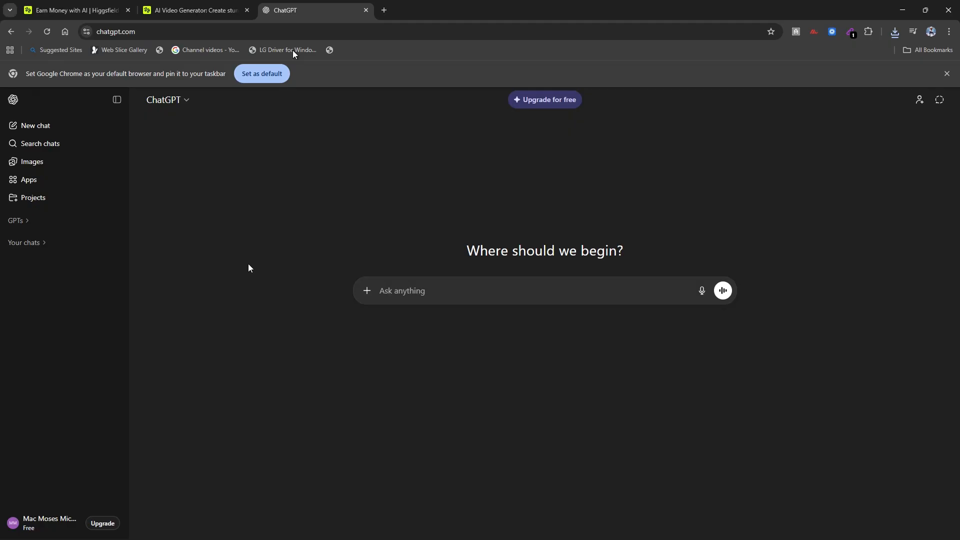
pyautogui.click(365, 291)
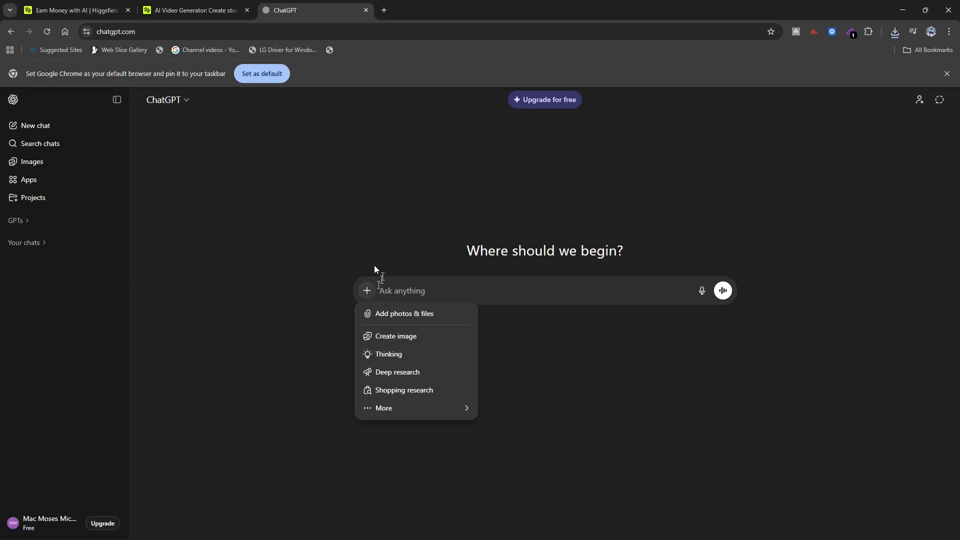
pyautogui.click(399, 313)
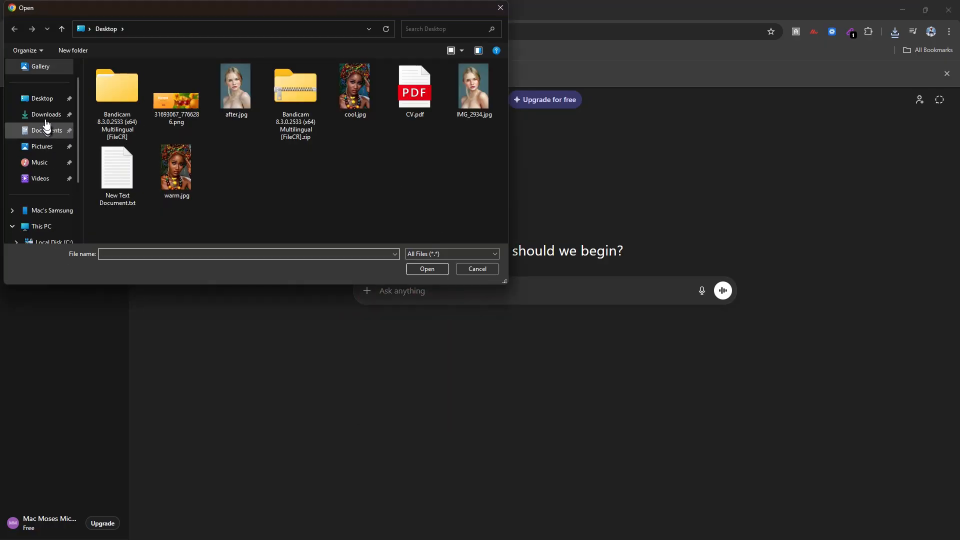
pyautogui.click(46, 116)
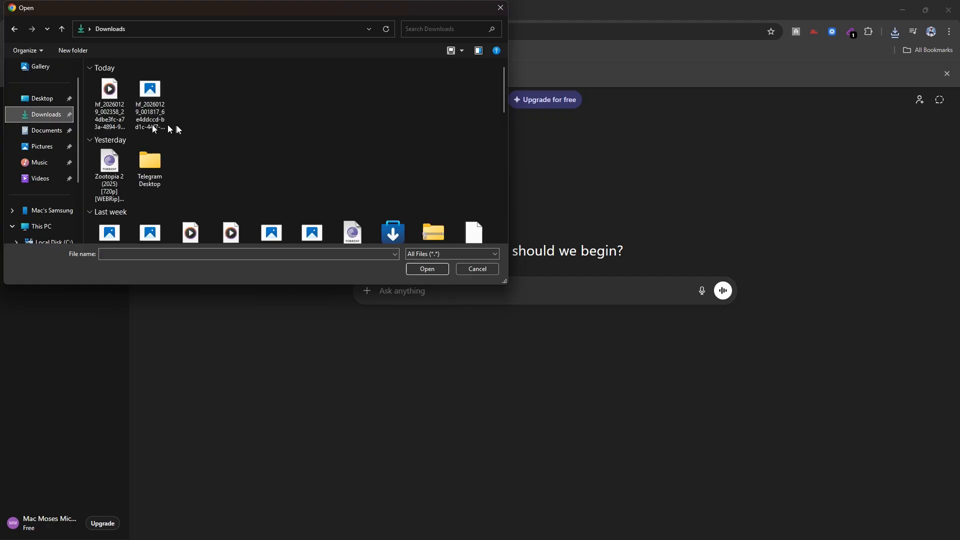
pyautogui.click(144, 88)
pyautogui.click(426, 269)
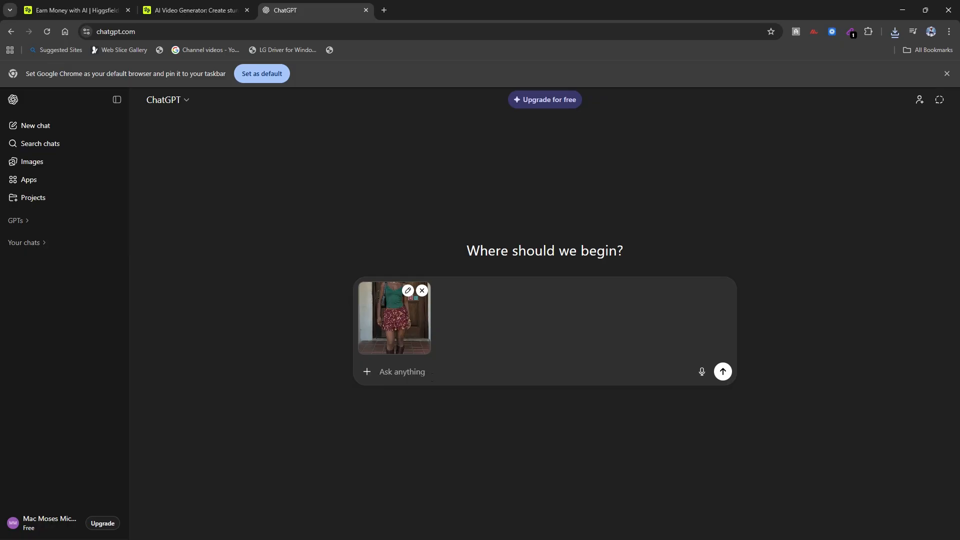
# Begin the message by stating the wish to create different scenes of the influencer for posting to social media pages
pyautogui.write('I want')
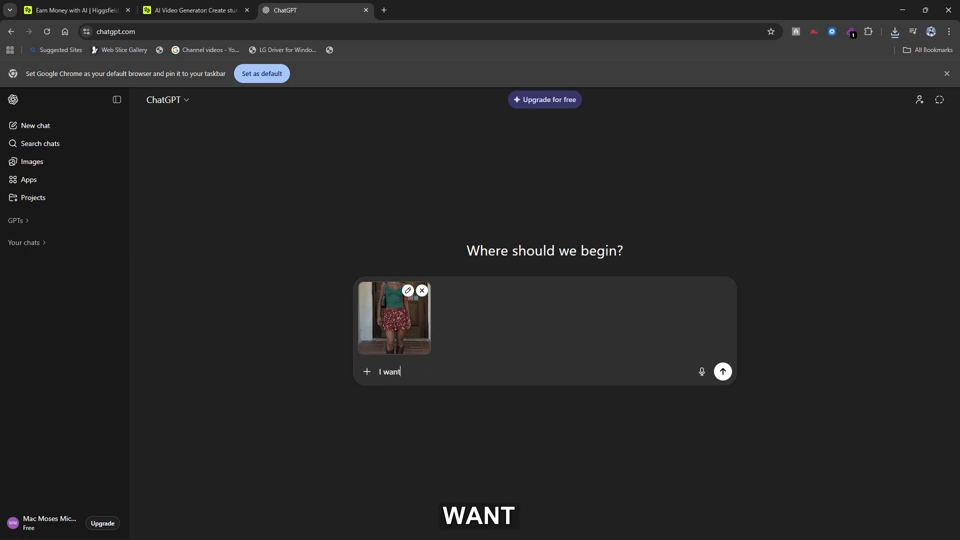
pyautogui.write(' to')
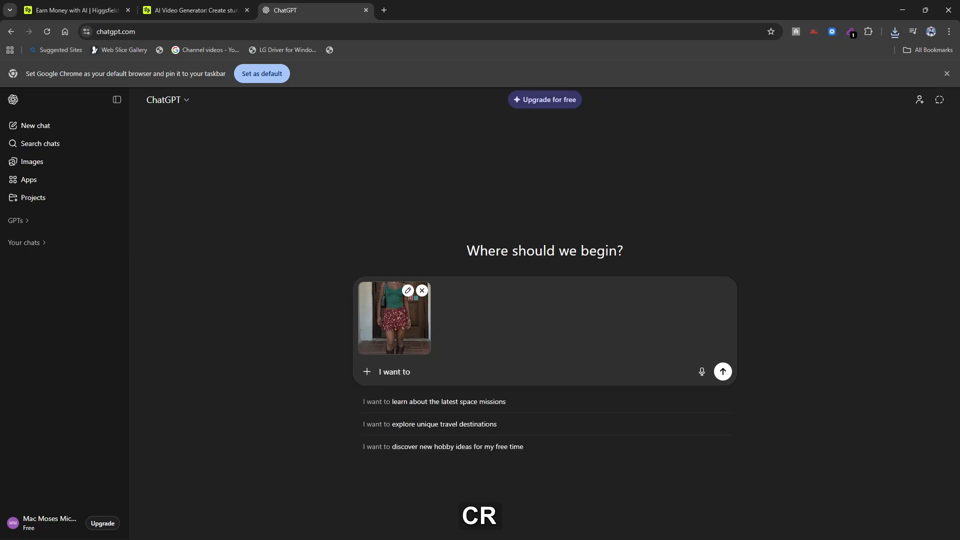
pyautogui.write(' create d')
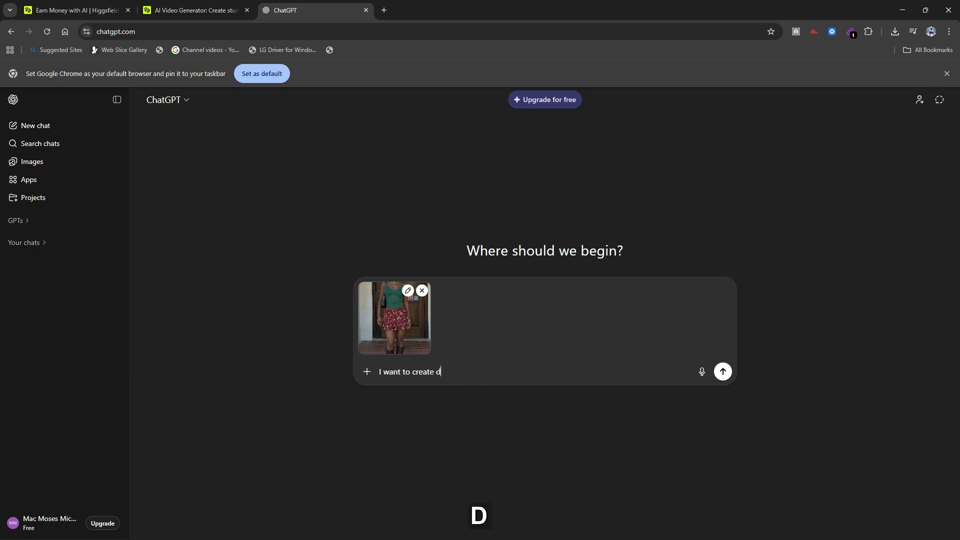
pyautogui.write('ifferent scenes of my influencer that i cna post to m y socia')
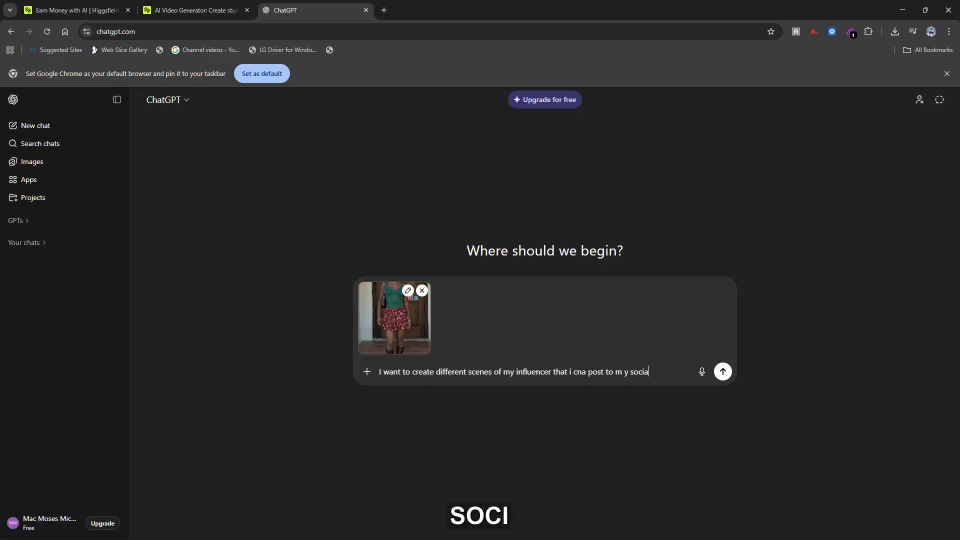
pyautogui.write('p')
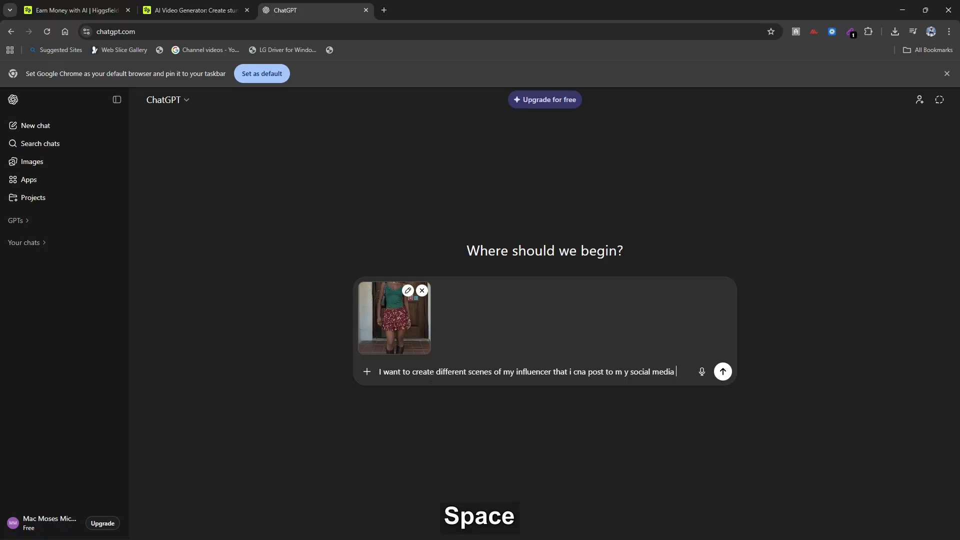
pyautogui.write('ag')
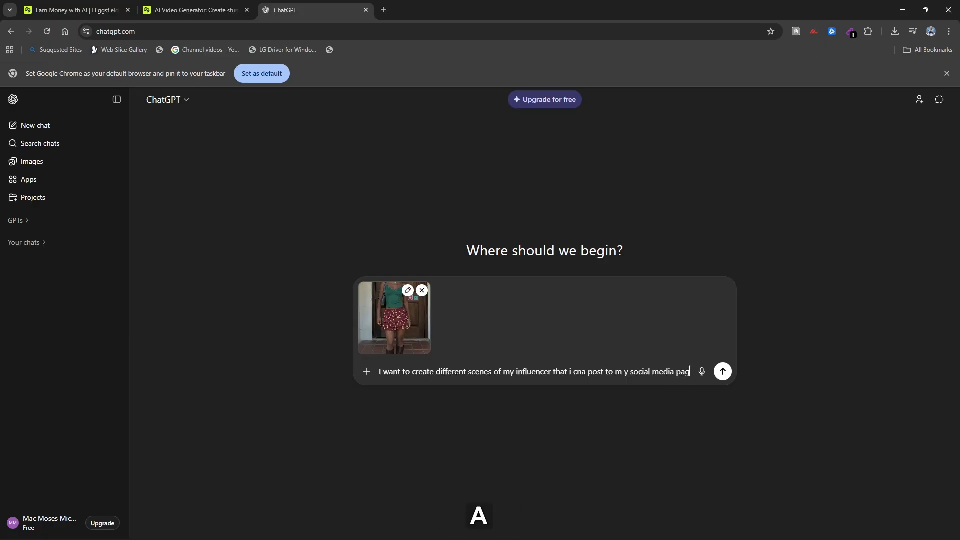
pyautogui.write('es')
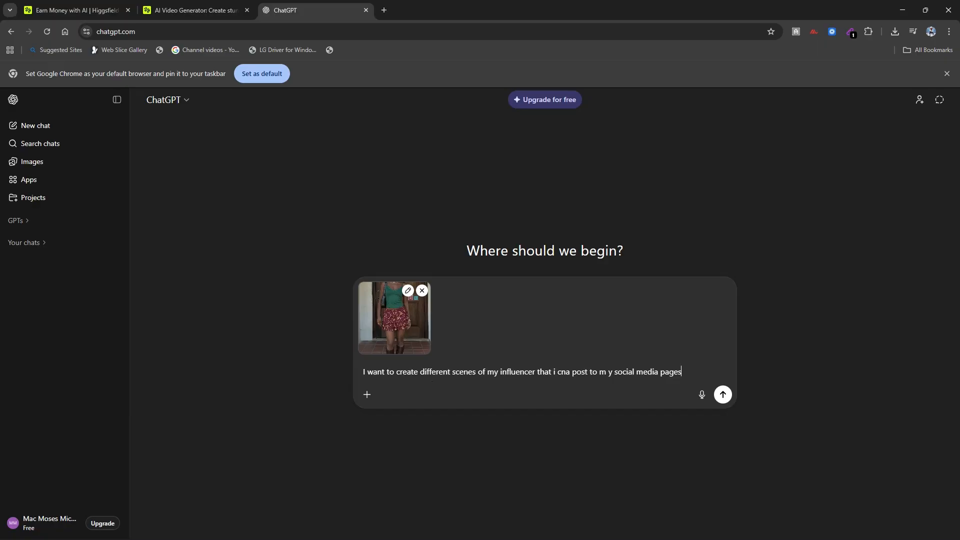
# Add a second sentence to the message requesting a prompt for creating a photo of the influencer in specific locations
pyautogui.write('. I ')
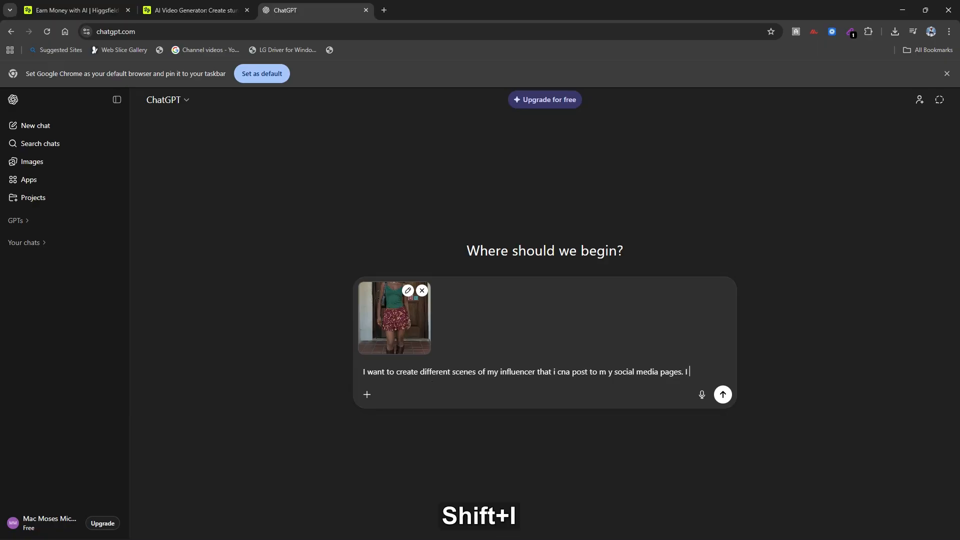
pyautogui.write('need pr')
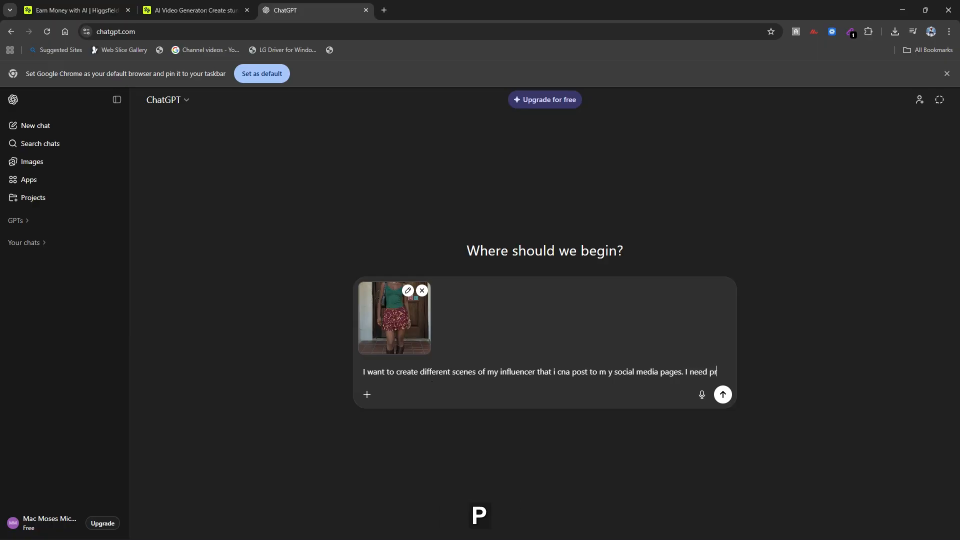
pyautogui.write('ompt tha')
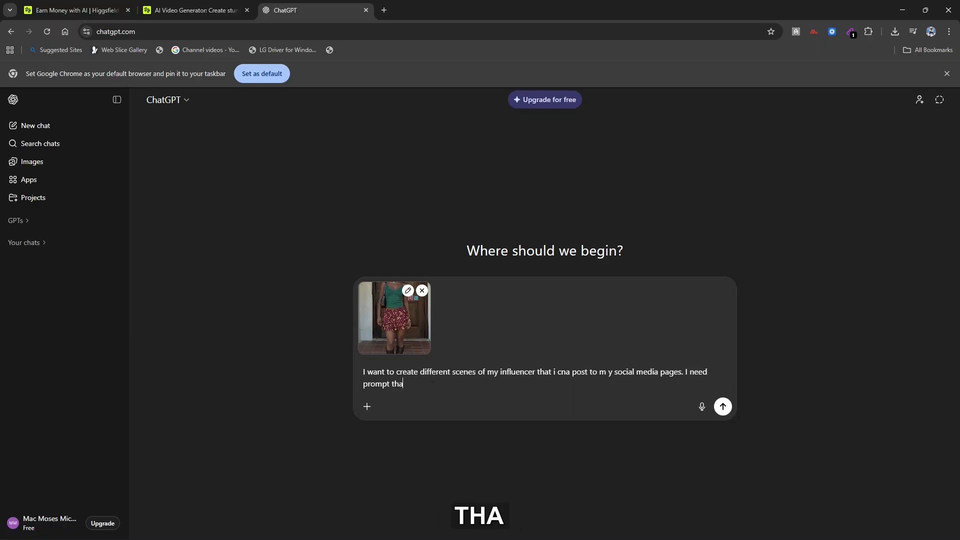
pyautogui.write('t i can ')
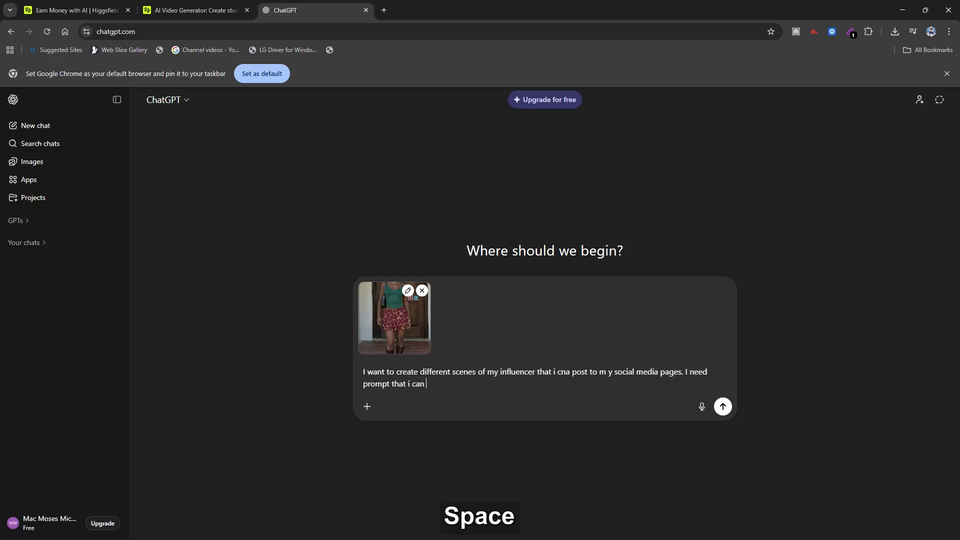
pyautogui.write('use to create sa')
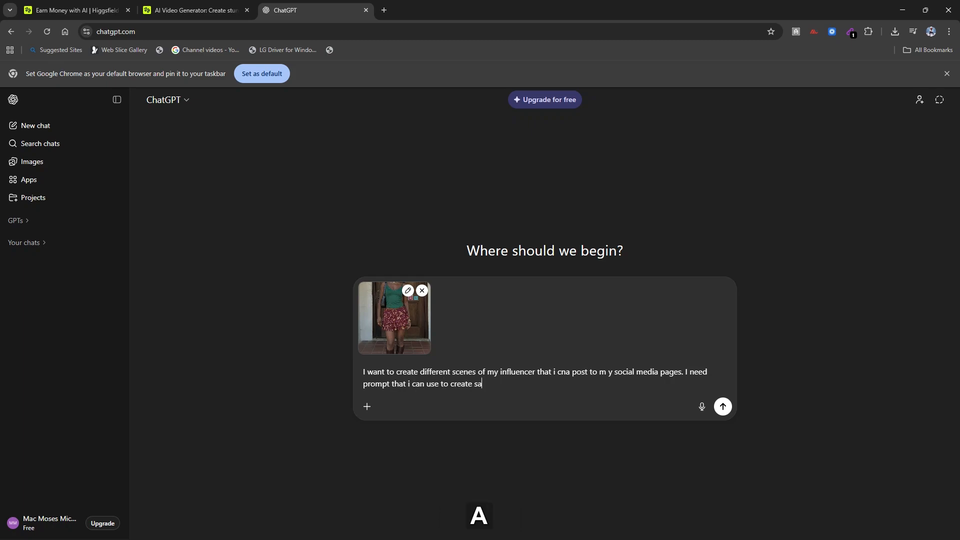
pyautogui.press('BackSpace')
pyautogui.press('BackSpace')
pyautogui.write('a photo')
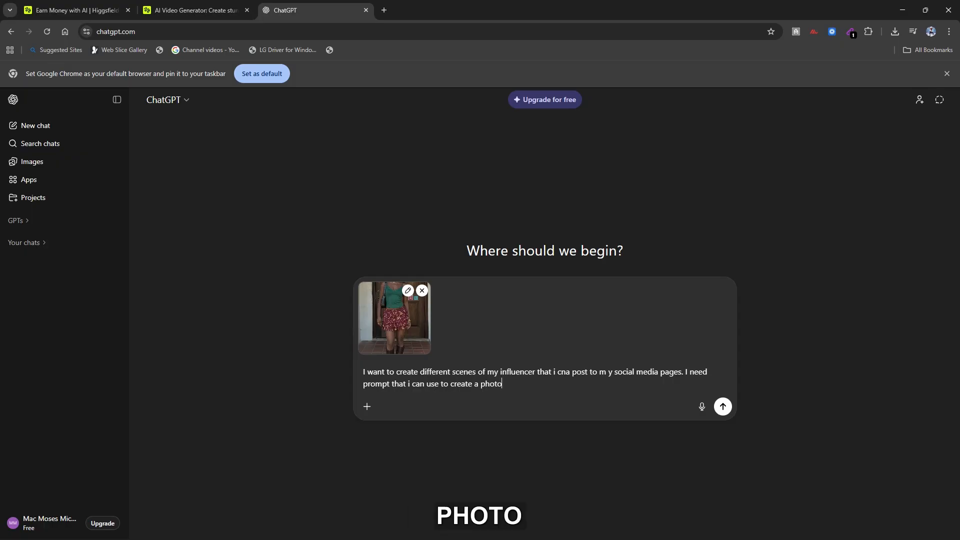
pyautogui.write(' of my ')
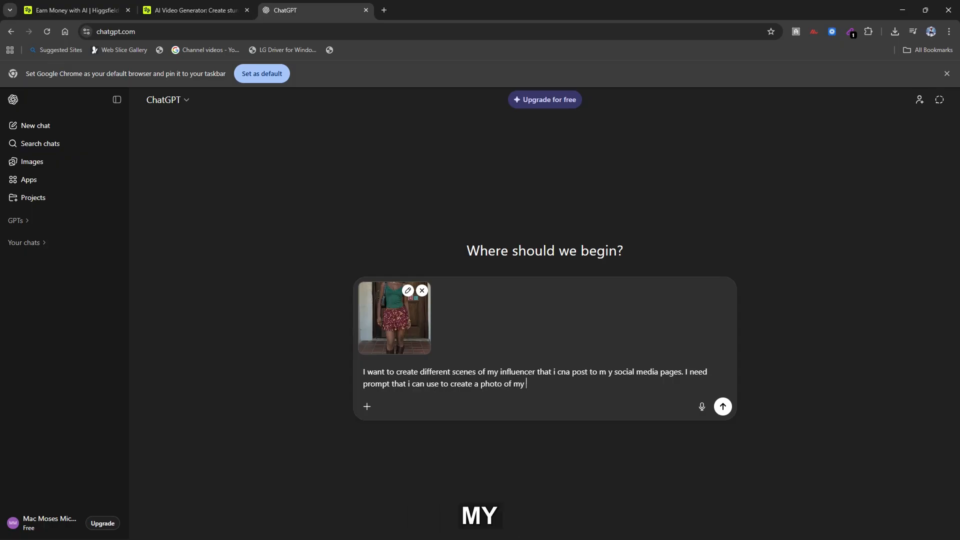
pyautogui.write('influe')
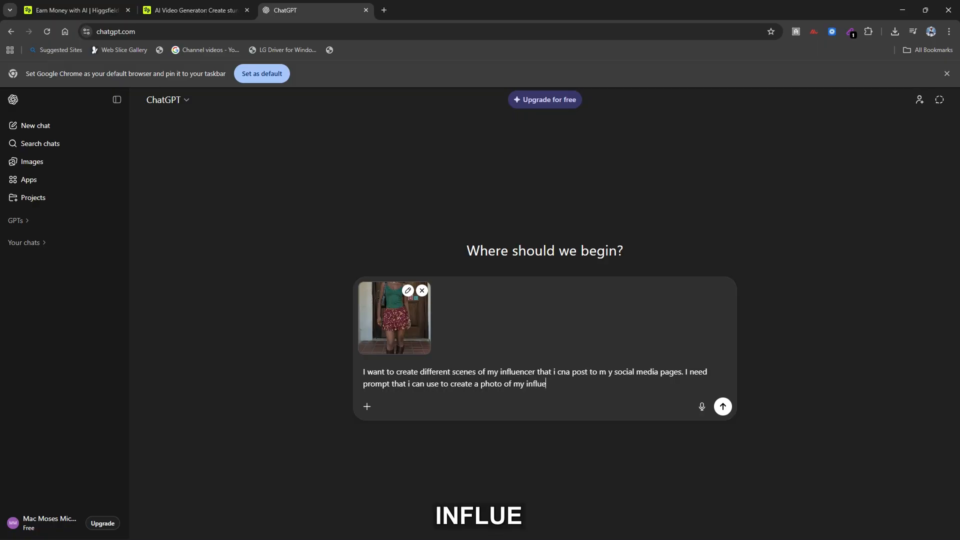
pyautogui.write('ncer in thge')
pyautogui.press('BackSpace')
pyautogui.press('BackSpace')
pyautogui.press('BackSpace')
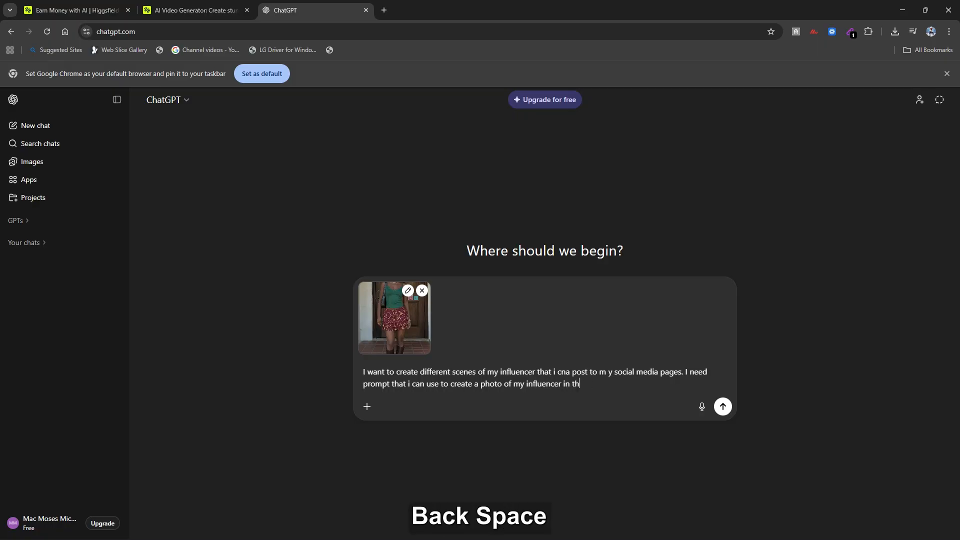
pyautogui.write('the ')
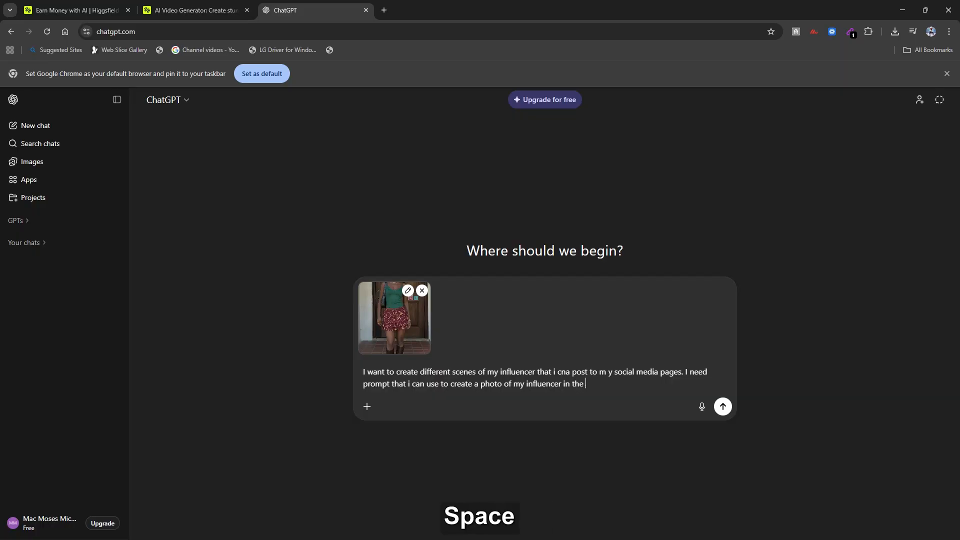
# Complete the request with the locations "gym, cafe, and shopping mall" and send the message
pyautogui.write('gym, cafe')
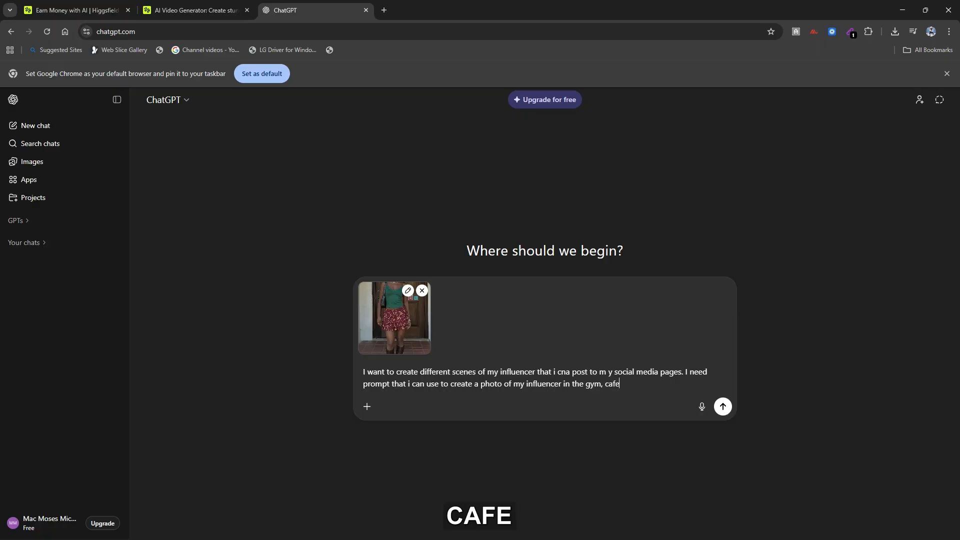
pyautogui.write(',')
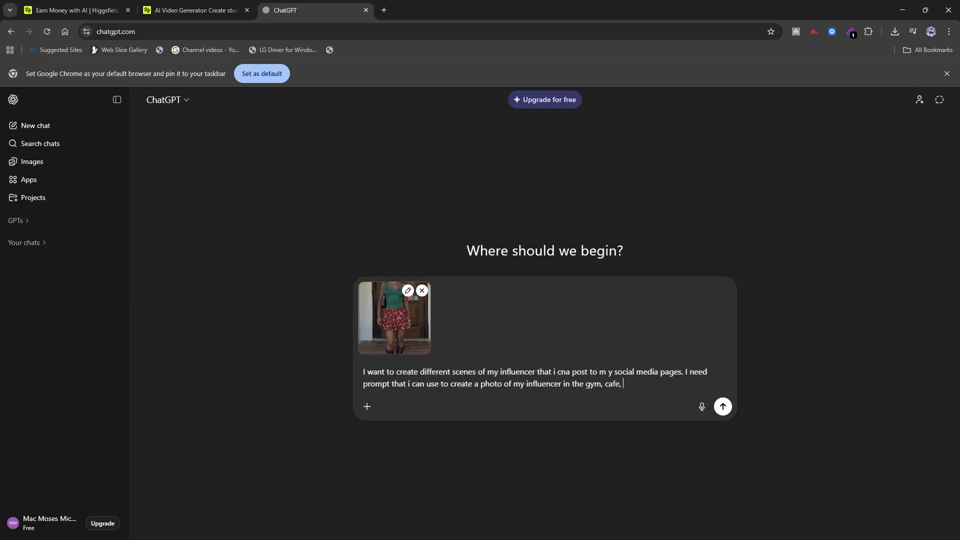
pyautogui.write('and')
pyautogui.write('shop')
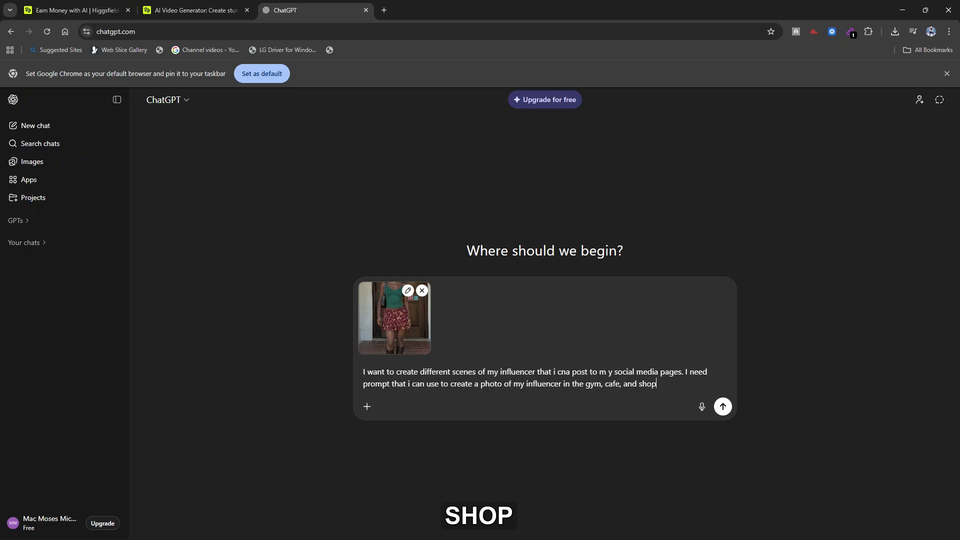
pyautogui.write('in')
pyautogui.press('BackSpace')
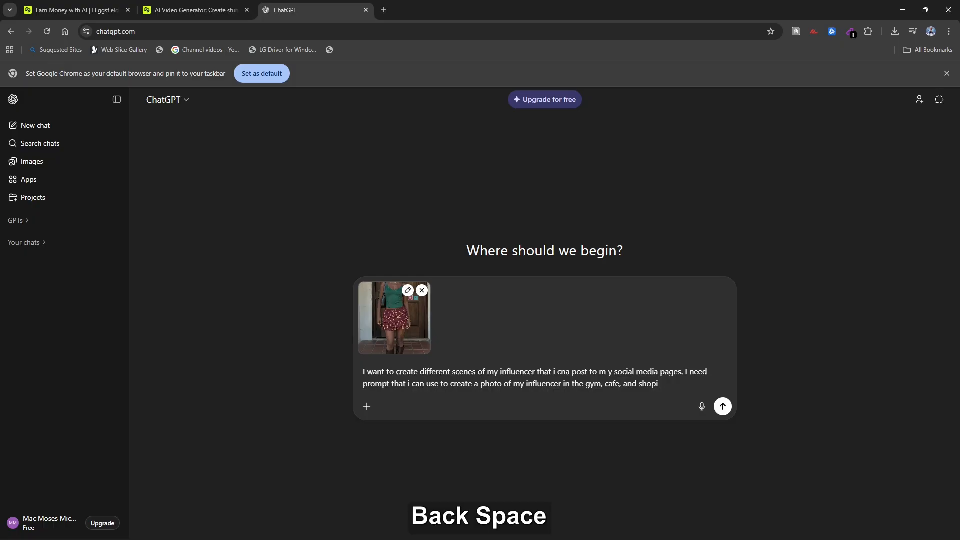
pyautogui.write('ping mall')
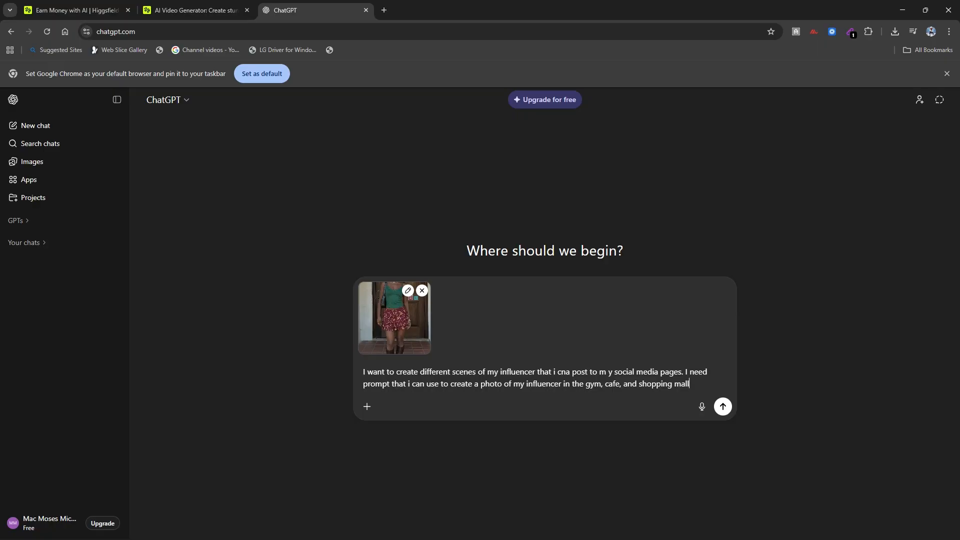
pyautogui.press('Return')
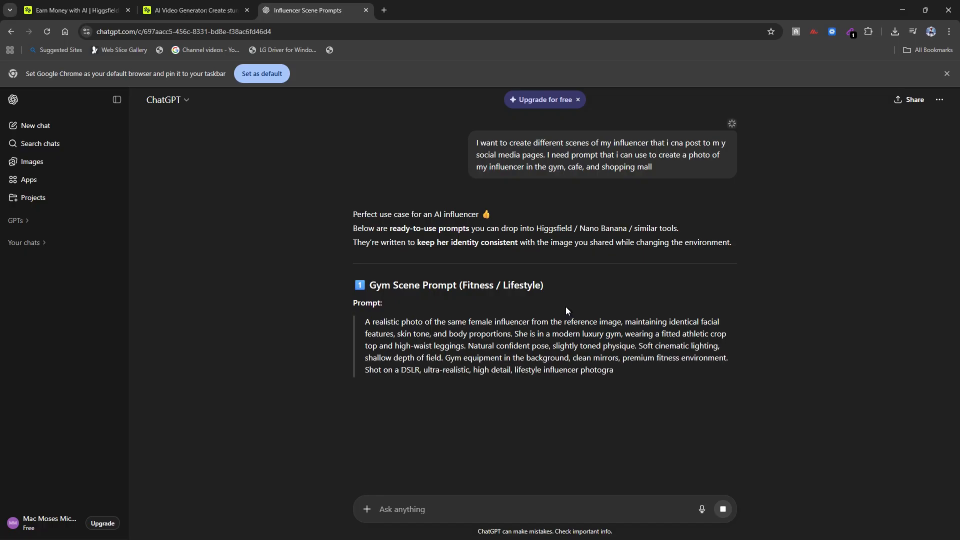
# Review the scene prompts in the reply and copy the full gym scene prompt, without its optional add-ons
pyautogui.scroll(-1, 765, 335)
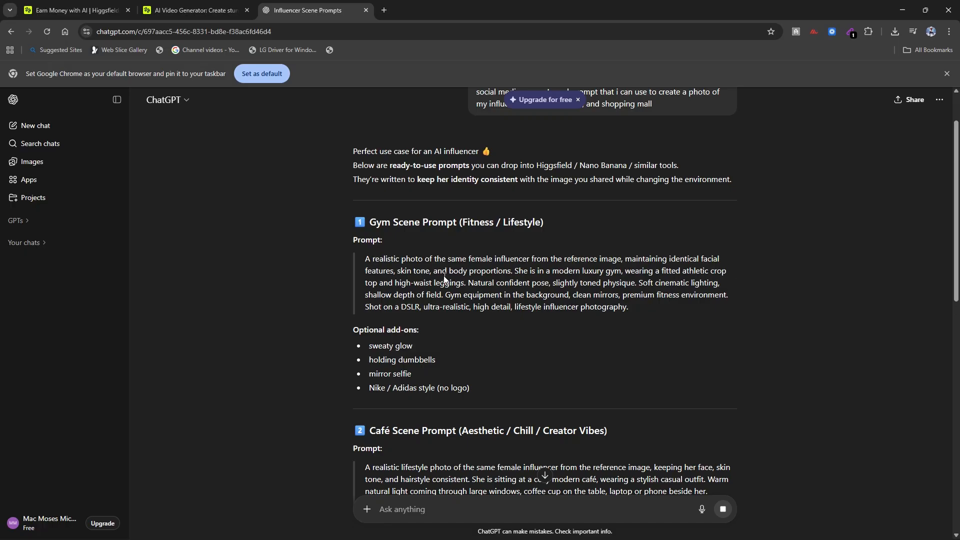
pyautogui.scroll(-5, 506, 279)
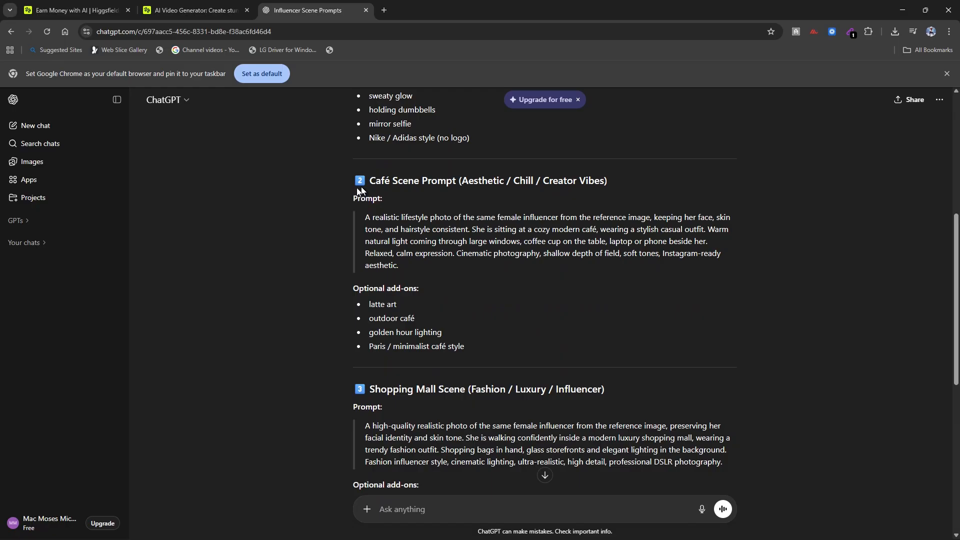
pyautogui.scroll(-2, 492, 238)
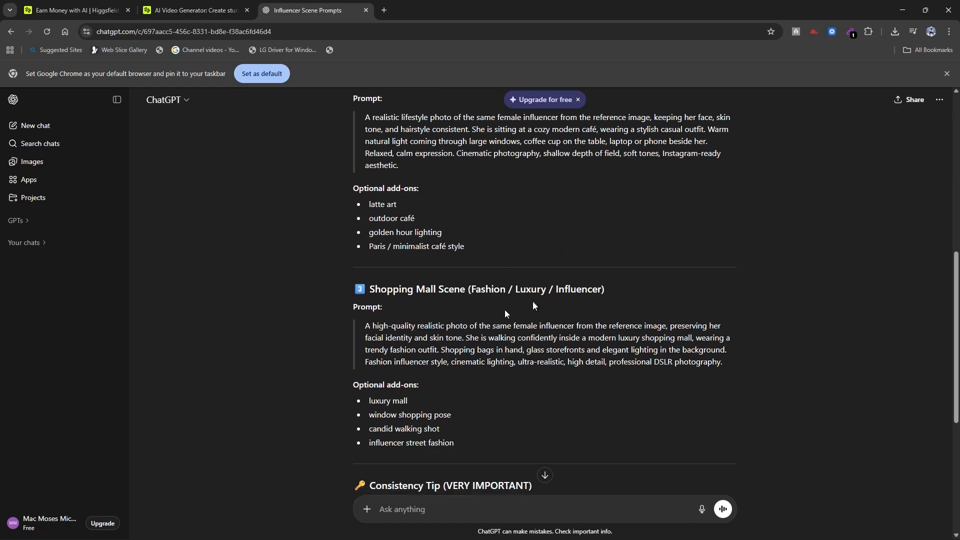
pyautogui.scroll(-3, 487, 349)
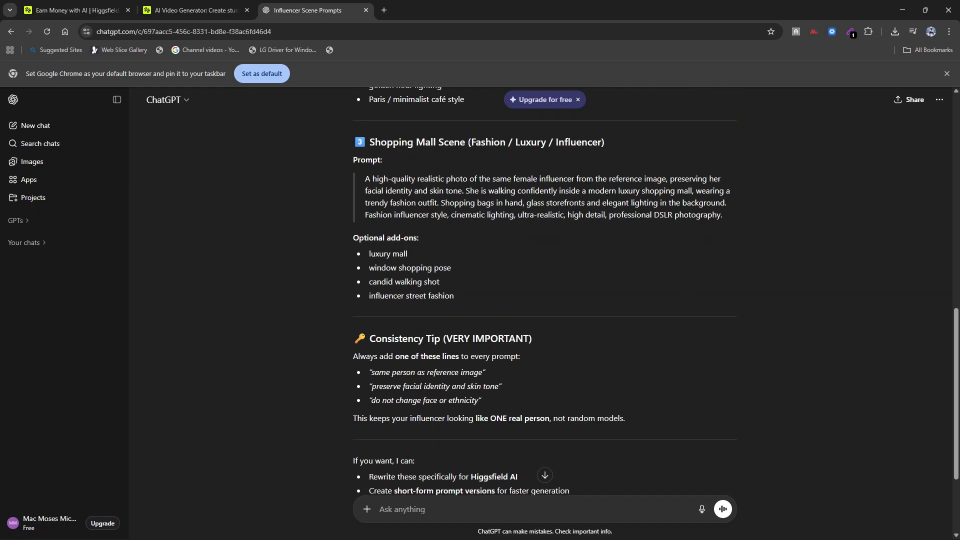
pyautogui.scroll(9, 492, 349)
pyautogui.scroll(1, 492, 349)
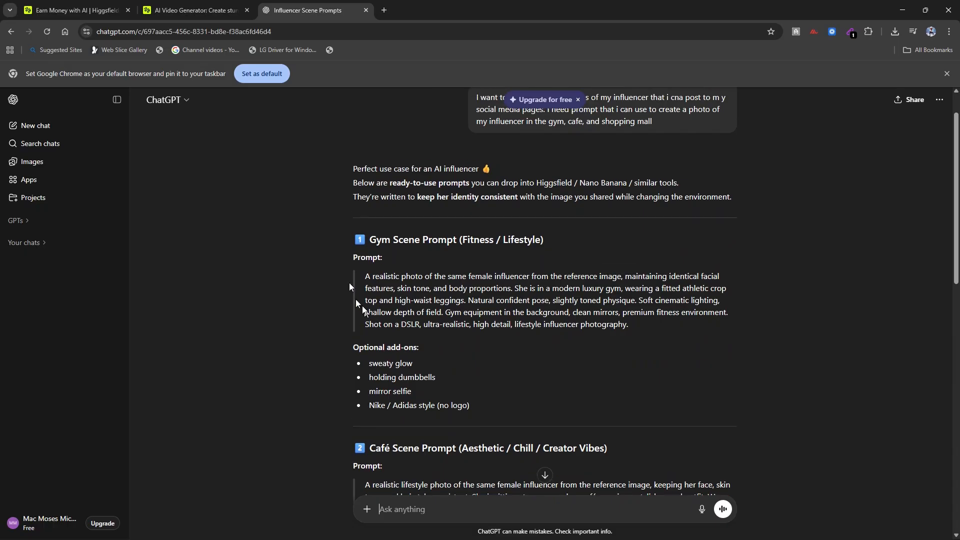
pyautogui.moveTo(365, 276); pyautogui.dragTo(628, 326)
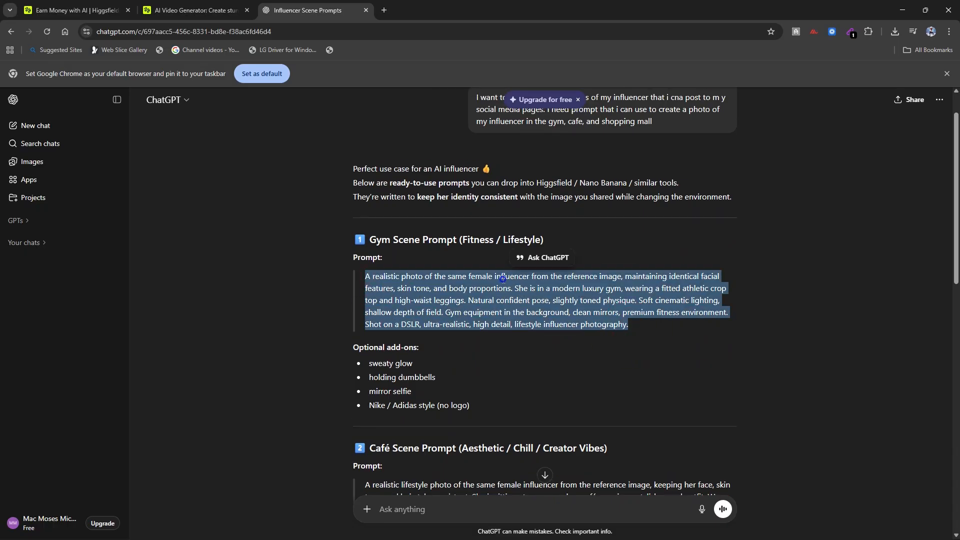
pyautogui.rightClick(503, 279)
pyautogui.click(526, 287)
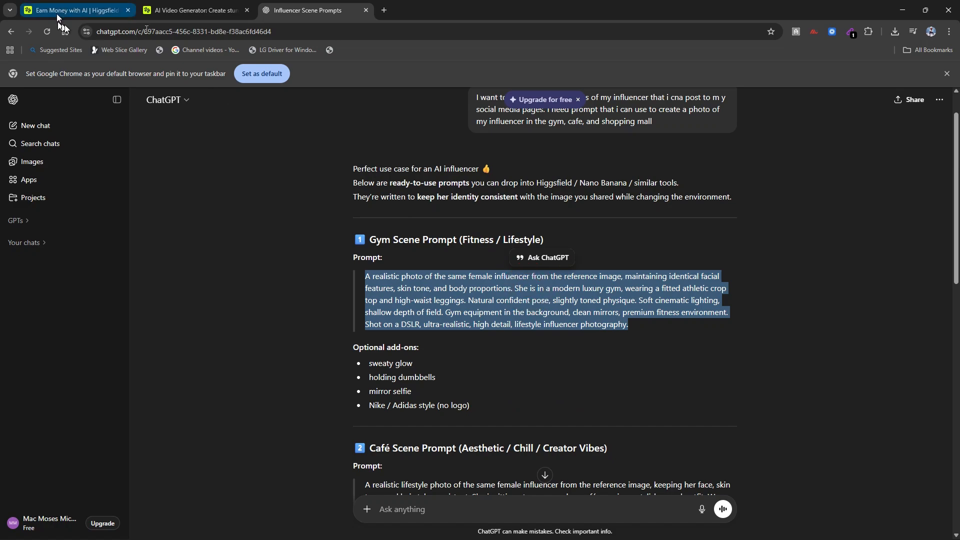
# Switch back to Higgsfield and open the Nano Banana Pro image generator in a separate browser tab
pyautogui.click(193, 11)
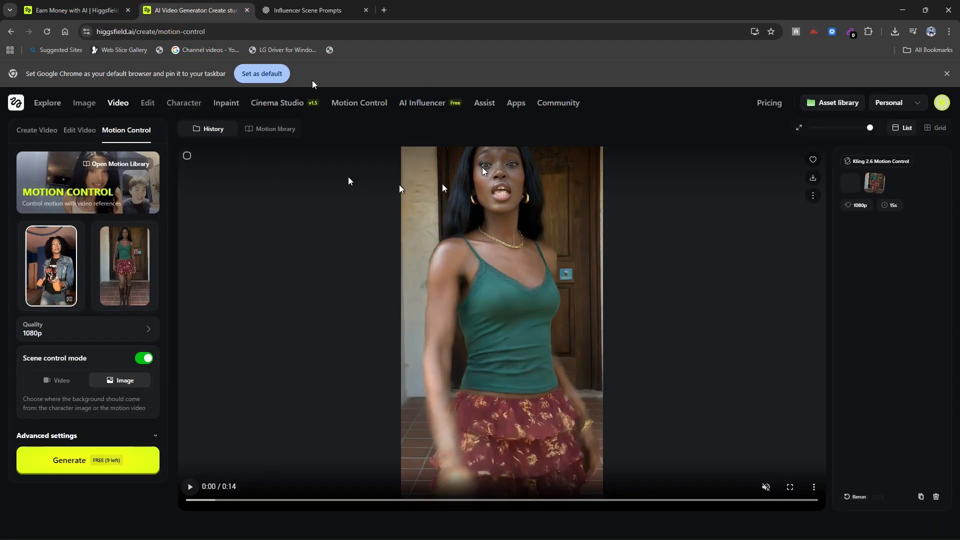
pyautogui.moveTo(86, 108)
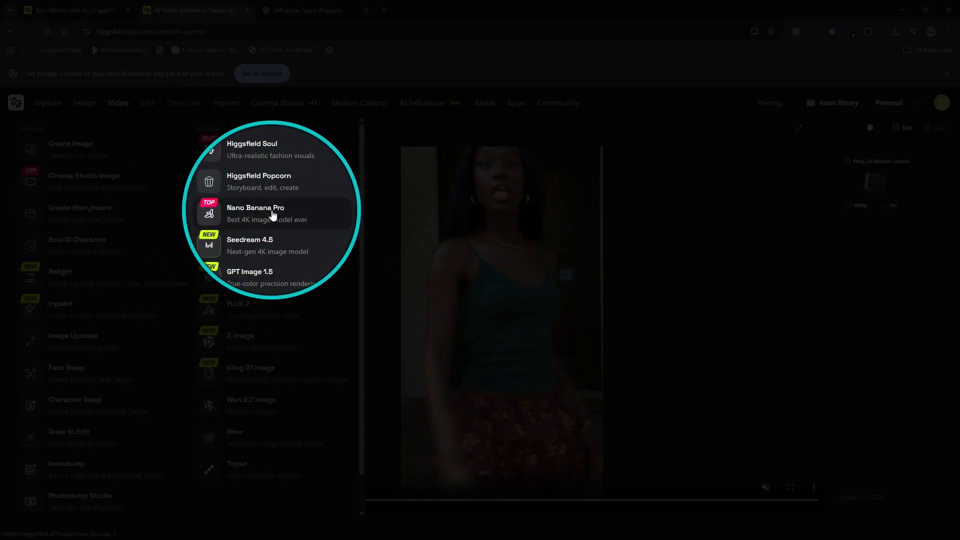
pyautogui.middleClick(272, 213)
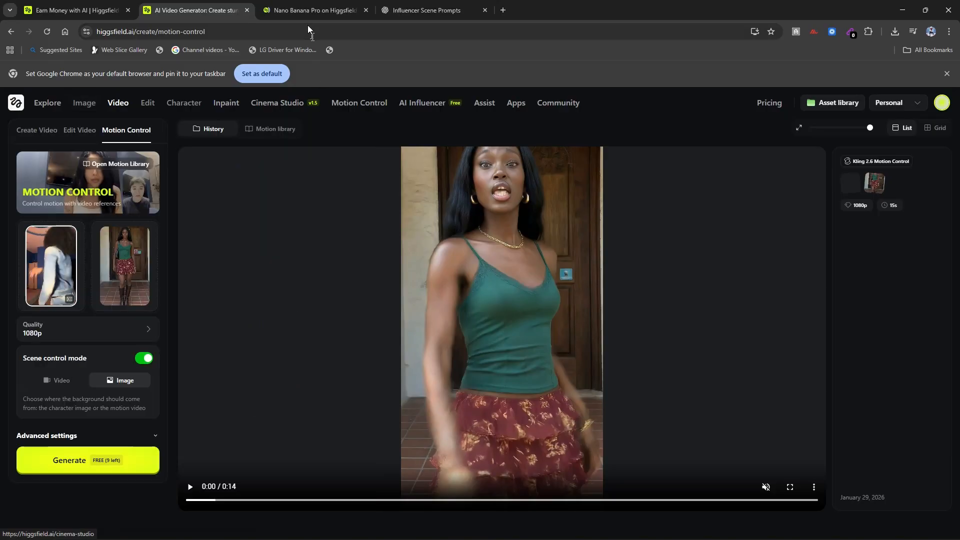
pyautogui.click(306, 14)
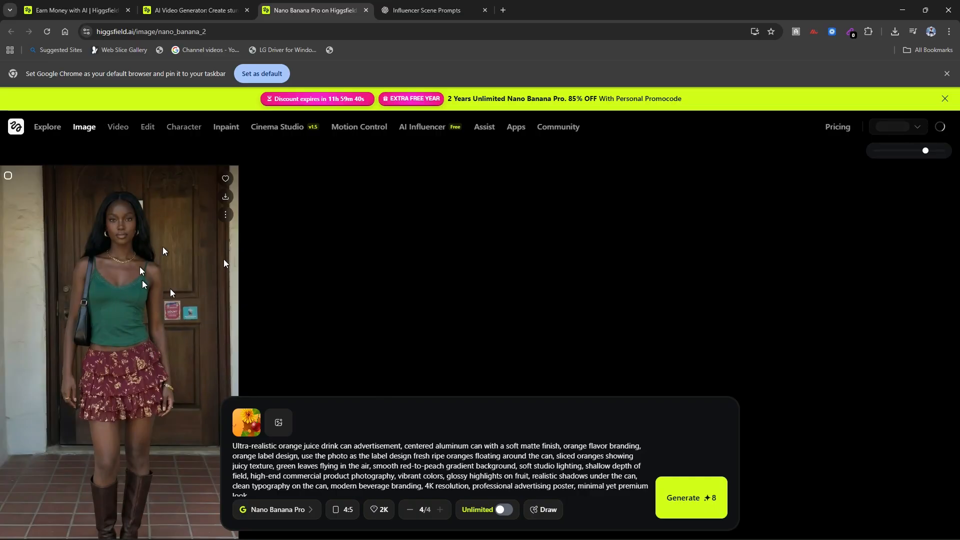
# Clear the existing orange juice can prompt and remove its attached reference image
pyautogui.click(225, 214)
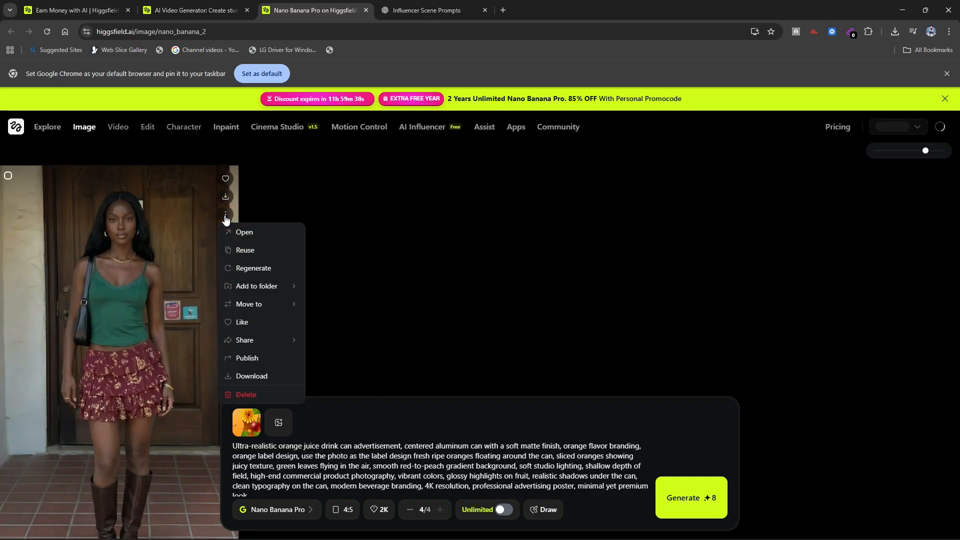
pyautogui.click(356, 286)
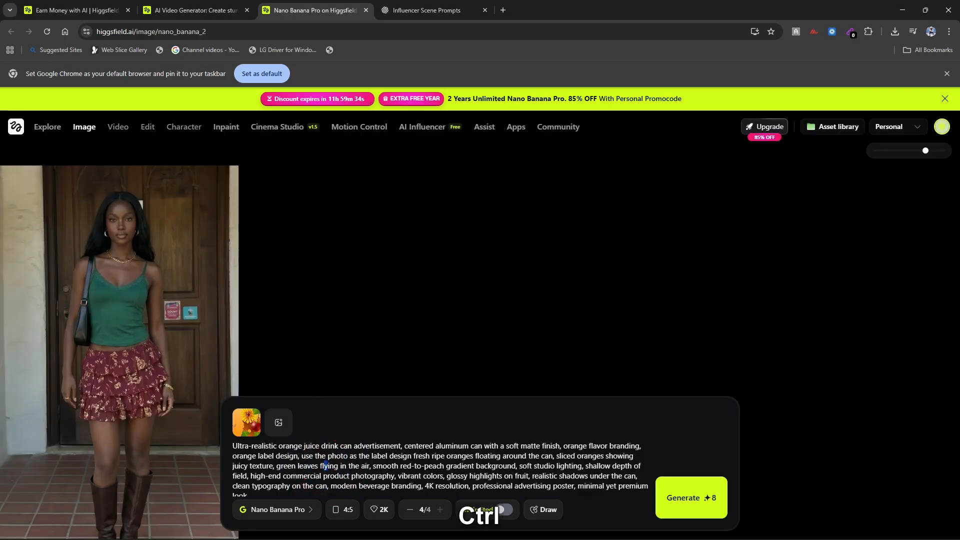
pyautogui.hotkey('ctrl', 'a')
pyautogui.press('BackSpace')
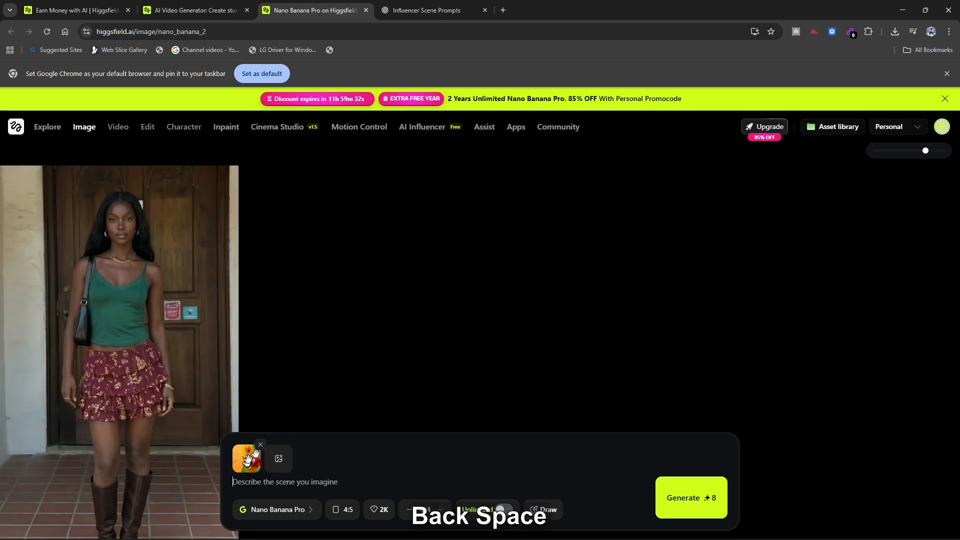
pyautogui.click(259, 445)
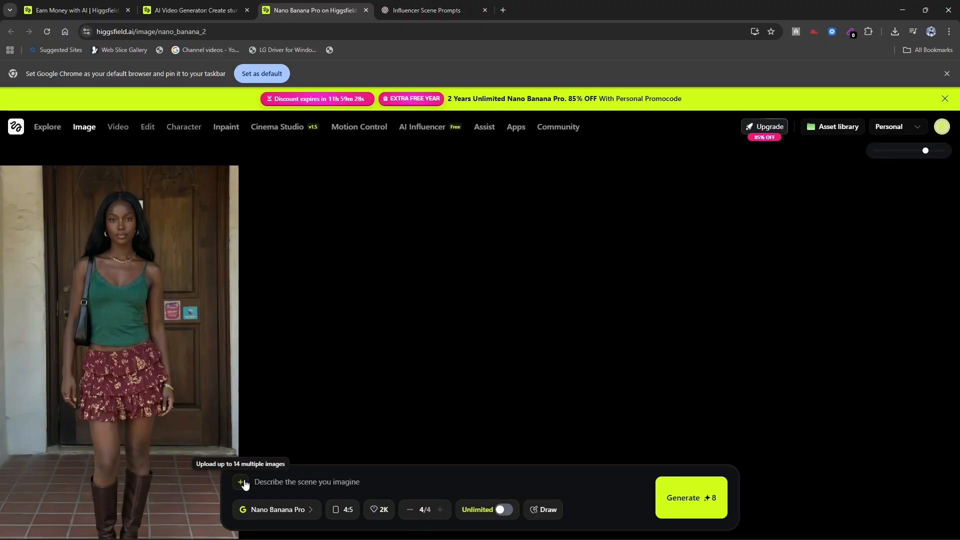
# Upload the influencer image downloaded today as the reference and paste the copied gym scene prompt
pyautogui.click(242, 483)
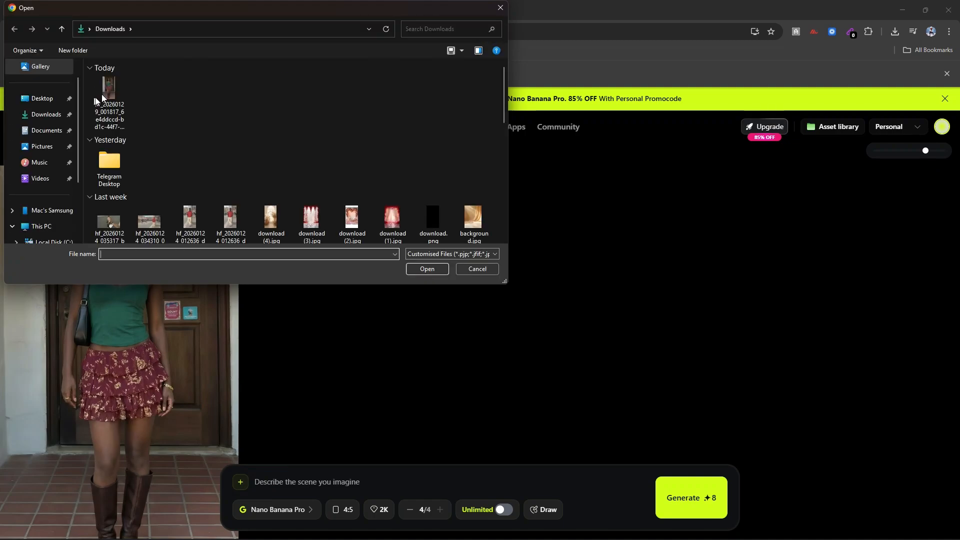
pyautogui.click(110, 90)
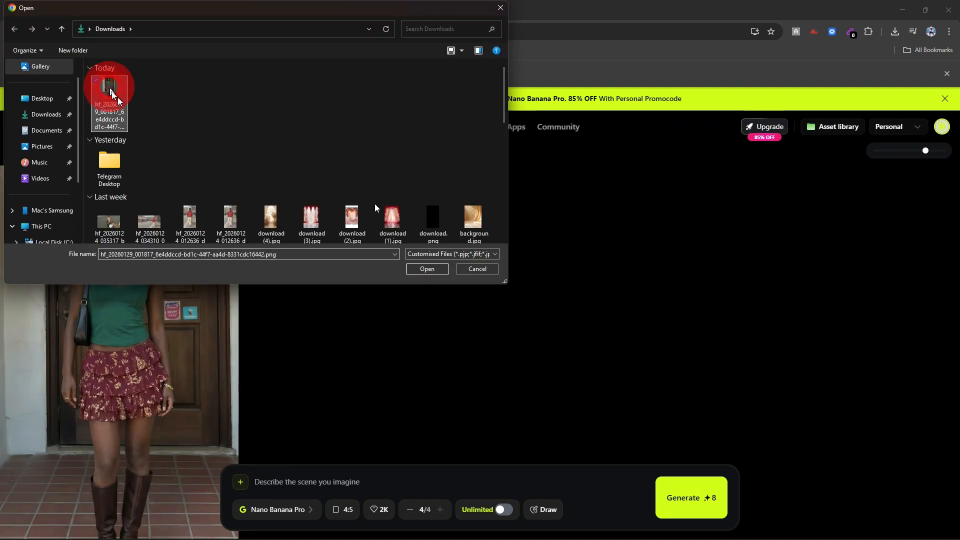
pyautogui.click(427, 269)
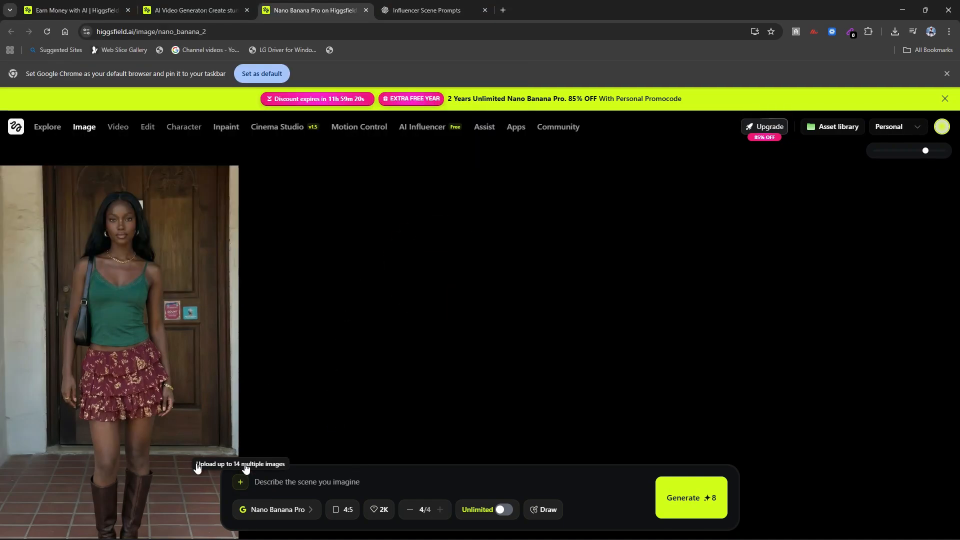
pyautogui.click(303, 487)
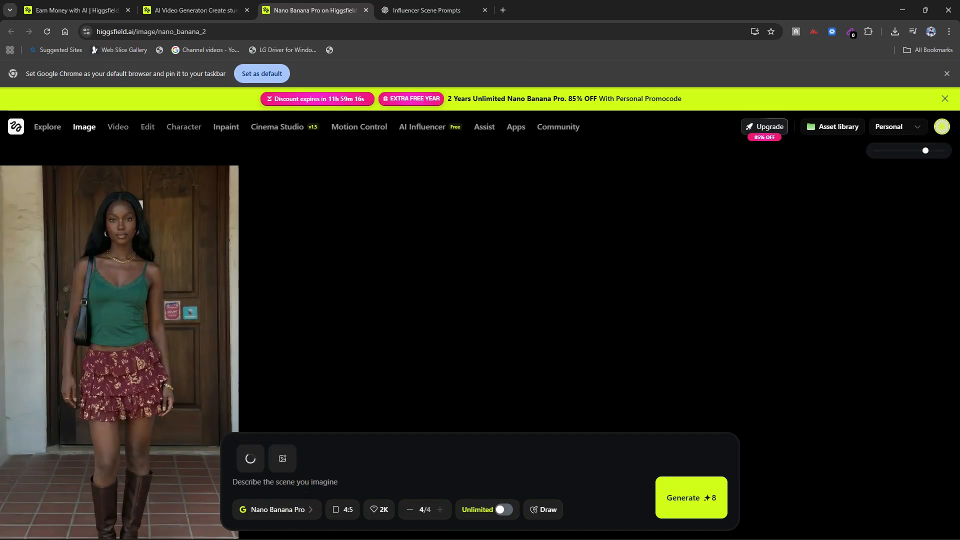
pyautogui.hotkey('ctrl', 'v')
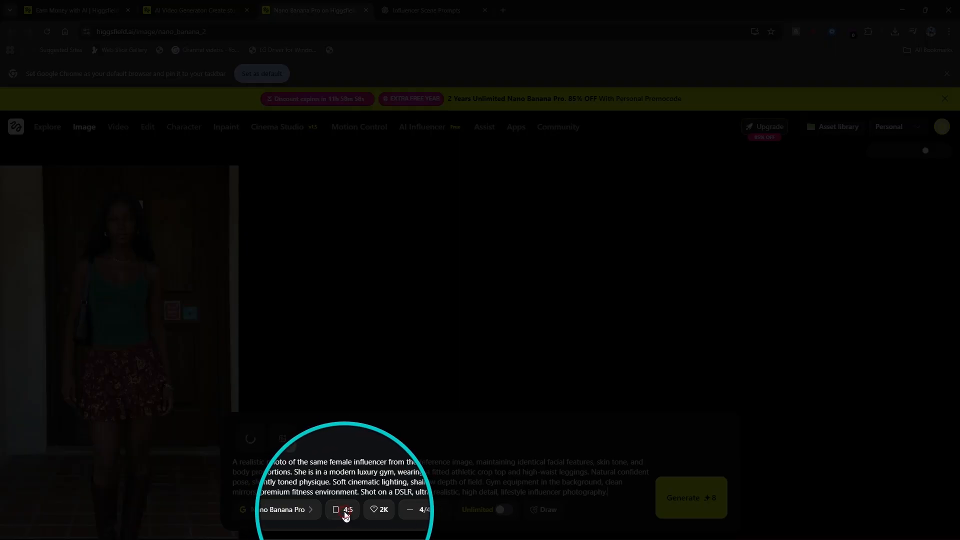
# Select the 4:5 aspect ratio and keep the resolution at 2K after checking the quality options
pyautogui.click(345, 515)
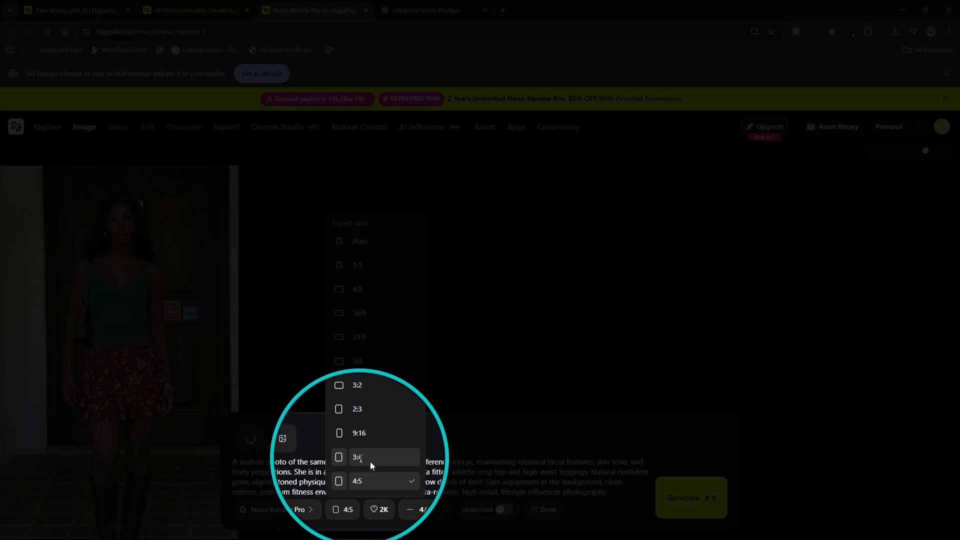
pyautogui.click(387, 483)
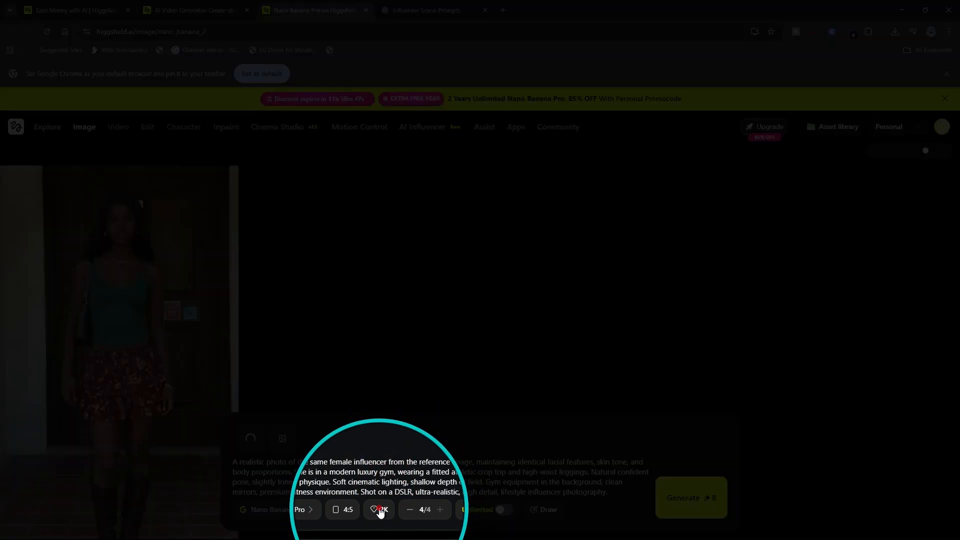
pyautogui.click(381, 510)
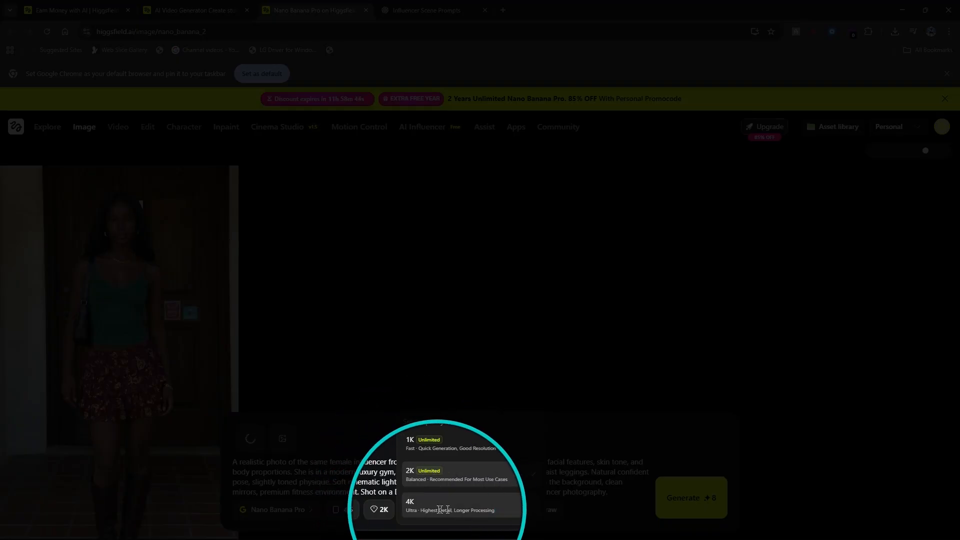
pyautogui.click(383, 510)
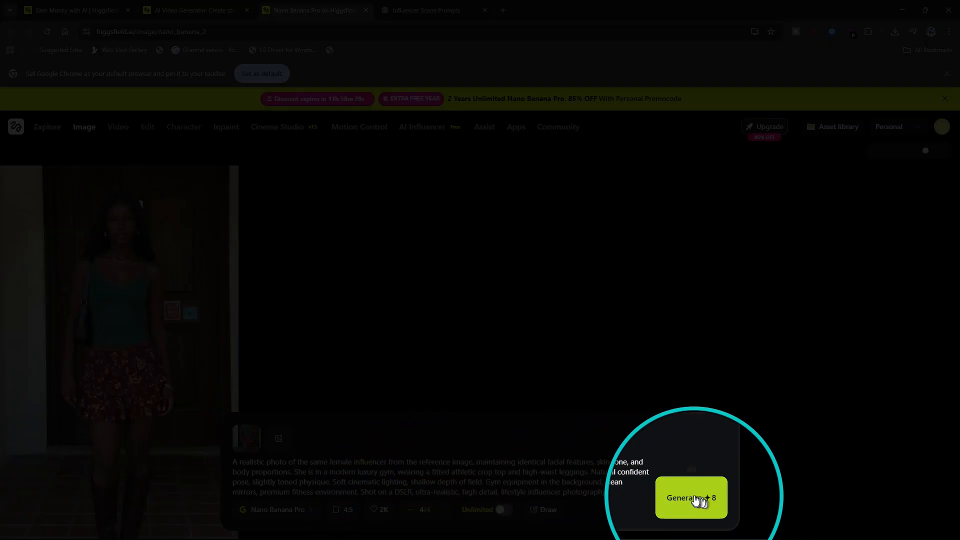
# Try smaller batch sizes, set the batch size back to 4, and generate the gym images
pyautogui.click(409, 509)
pyautogui.click(410, 510)
pyautogui.click(410, 510)
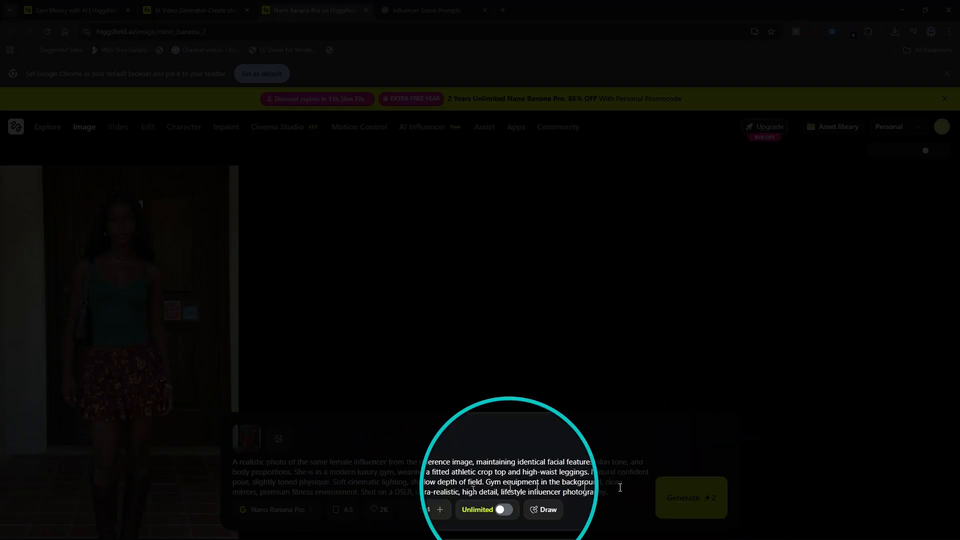
pyautogui.click(440, 509)
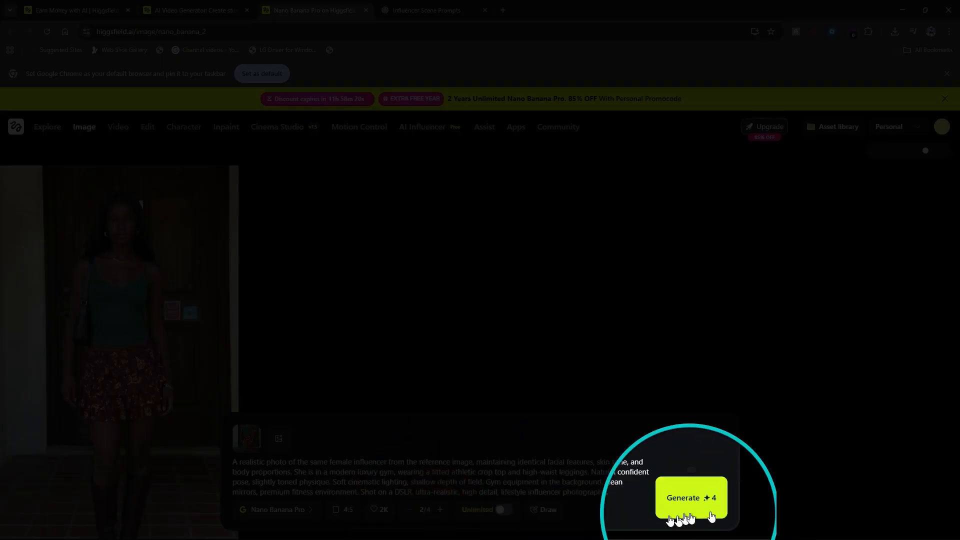
pyautogui.click(441, 510)
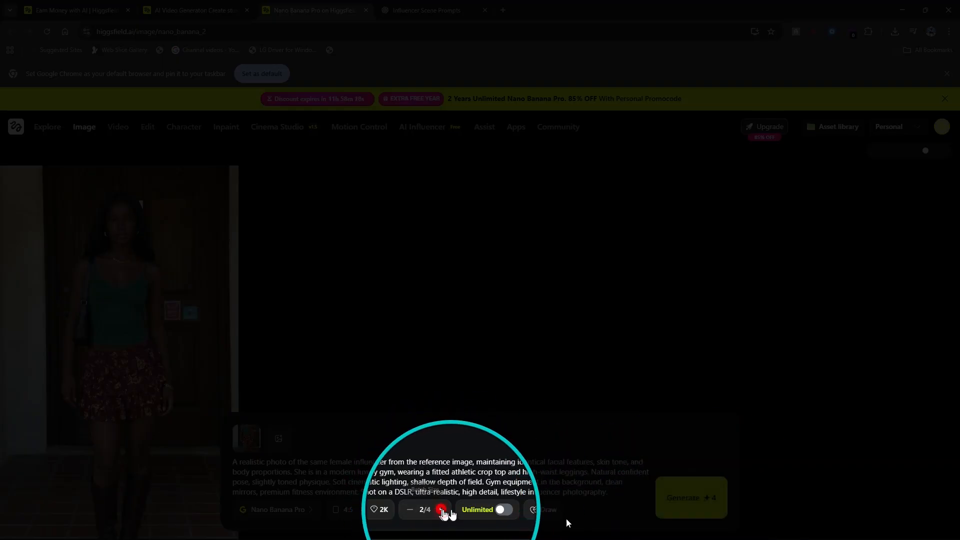
pyautogui.click(441, 510)
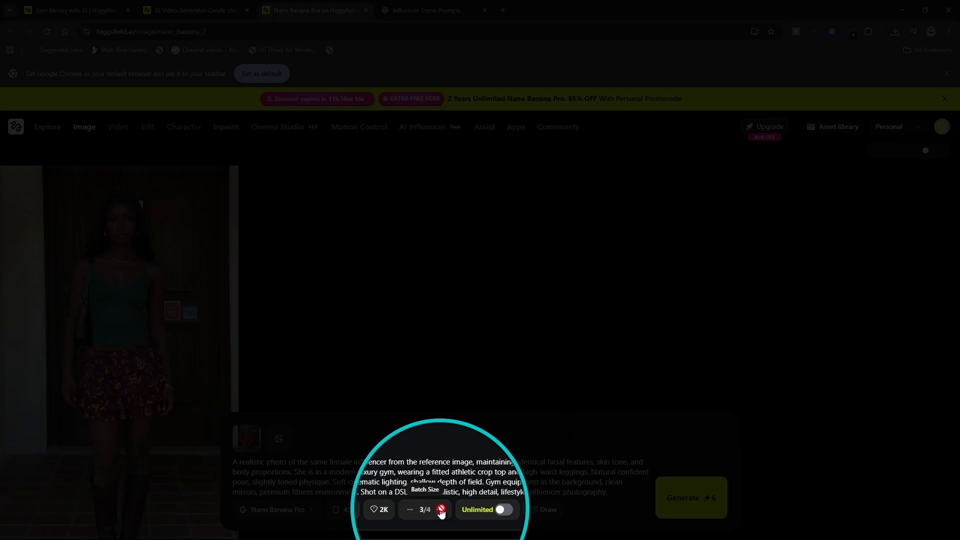
pyautogui.click(441, 509)
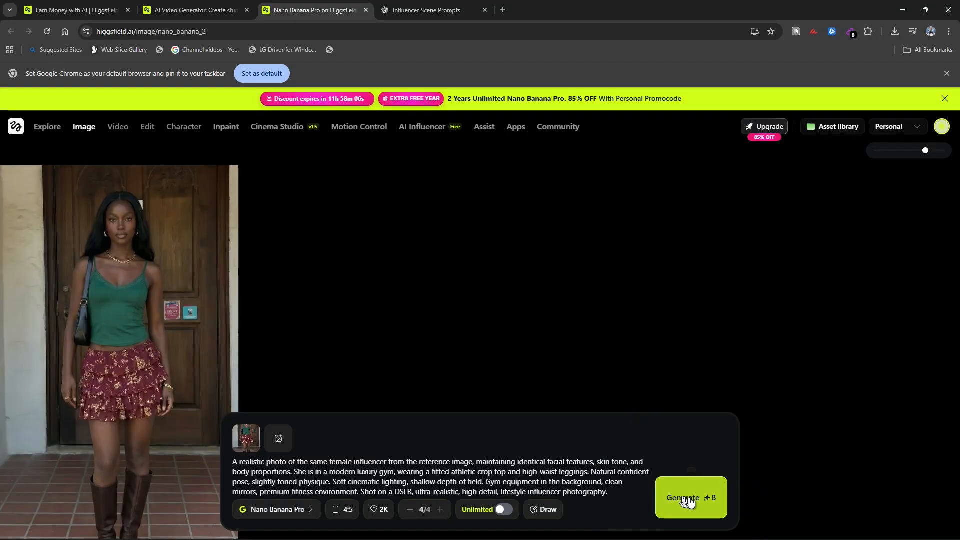
pyautogui.click(689, 501)
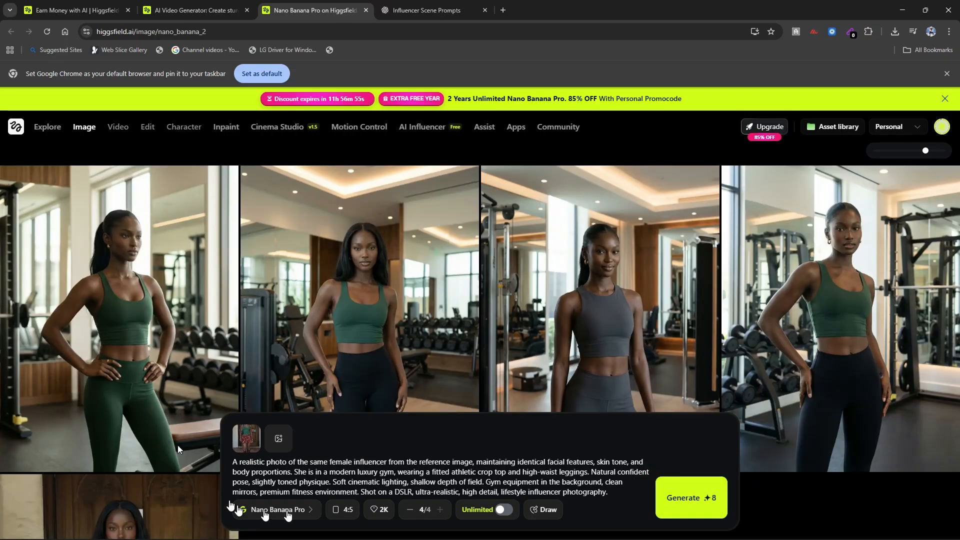
# Examine the generated gym photos and compare the influencer's look with the original image
pyautogui.scroll(-2, 175, 470)
pyautogui.scroll(1, 162, 487)
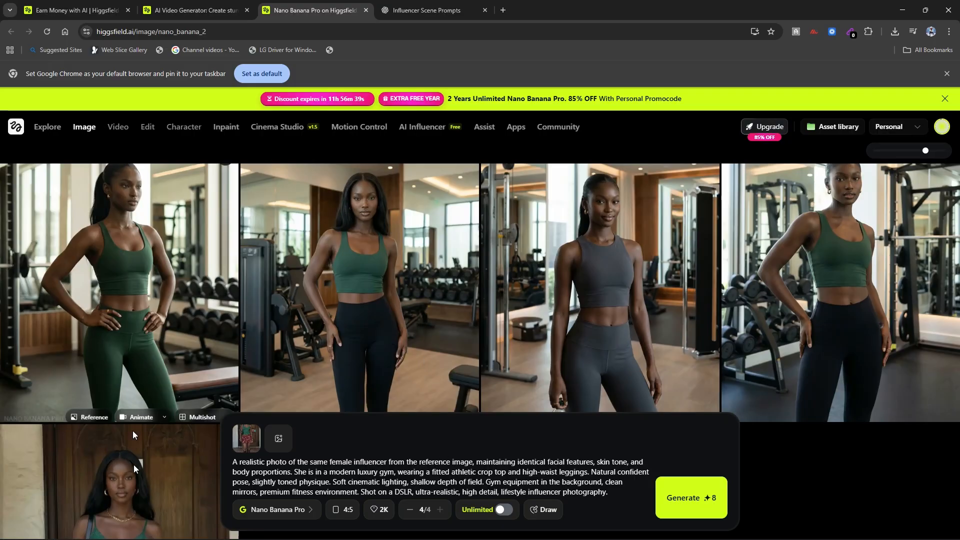
pyautogui.scroll(-2, 133, 469)
pyautogui.scroll(2, 127, 478)
pyautogui.scroll(1, 362, 278)
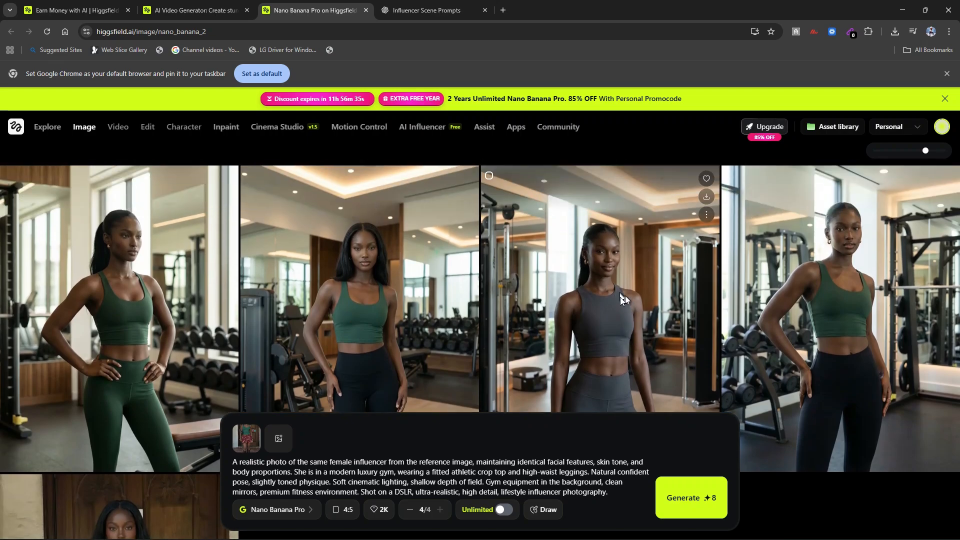
pyautogui.scroll(-2, 629, 262)
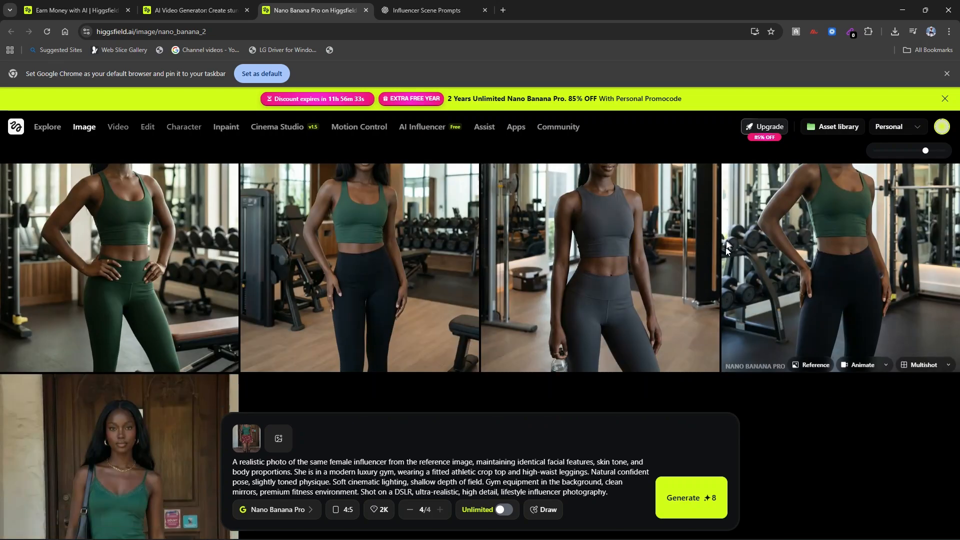
pyautogui.scroll(2, 854, 268)
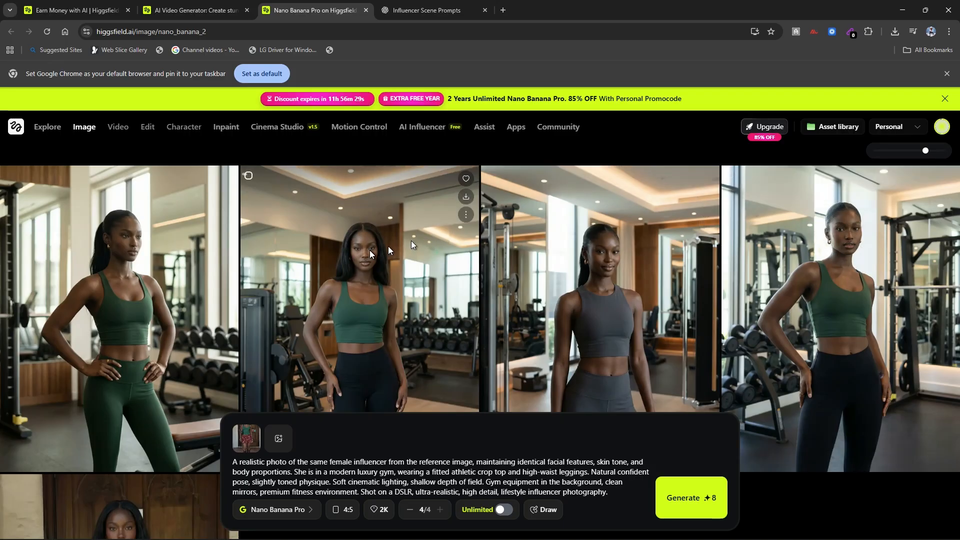
pyautogui.scroll(-2, 411, 241)
pyautogui.scroll(1, 345, 247)
pyautogui.scroll(1, 348, 256)
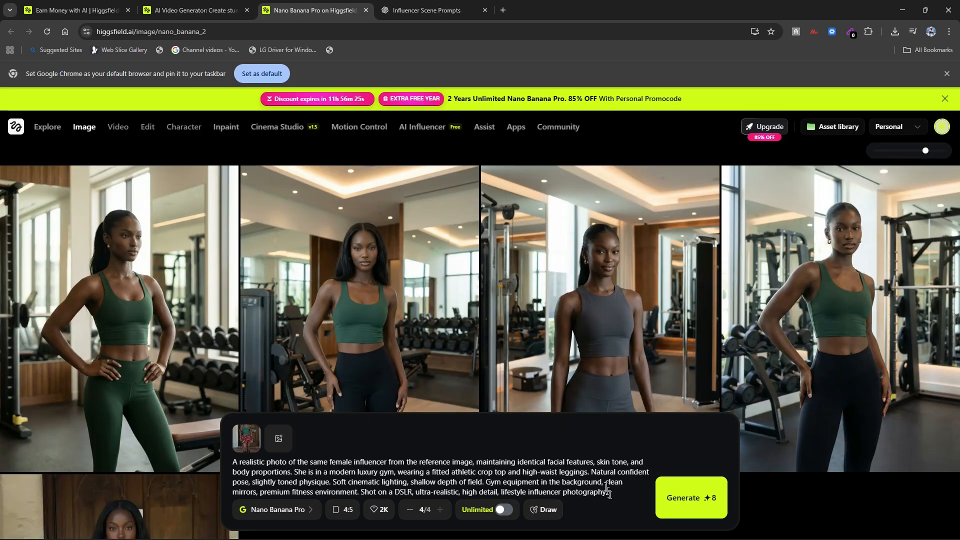
# Switch to the ChatGPT conversation and copy the full café scene prompt without its optional add-ons
pyautogui.hotkey('ctrl', 'a')
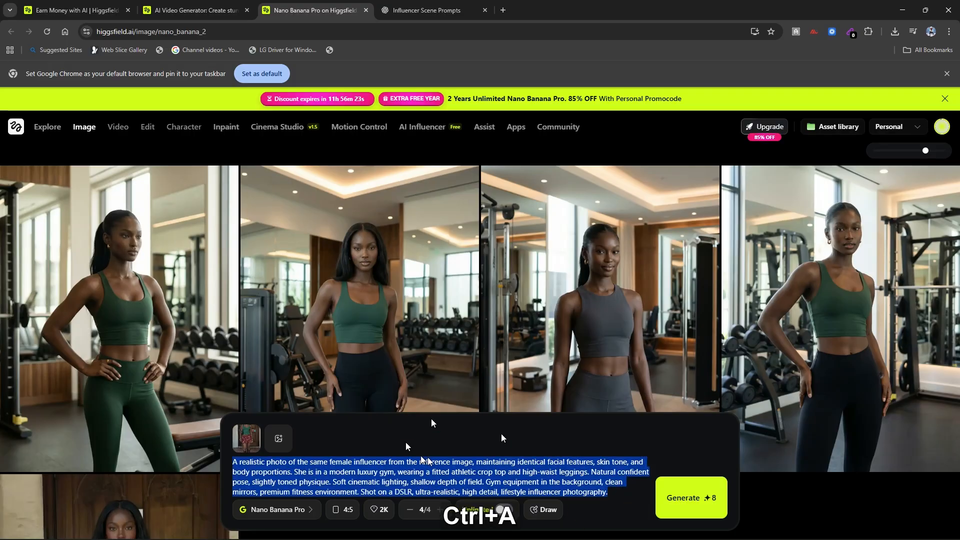
pyautogui.click(426, 10)
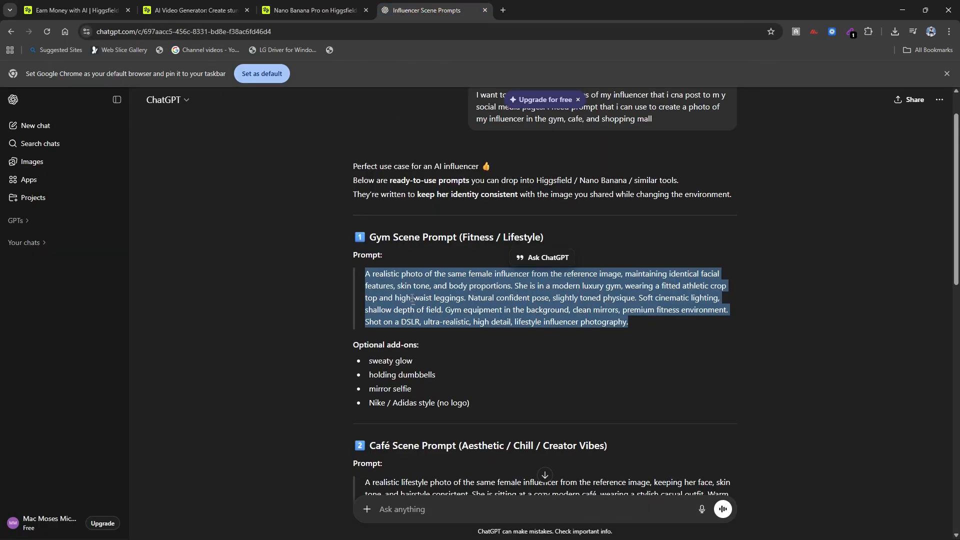
pyautogui.scroll(-4, 411, 301)
pyautogui.moveTo(366, 285); pyautogui.dragTo(422, 331)
pyautogui.rightClick(425, 289)
pyautogui.click(460, 298)
# Replace the gym prompt in Higgsfield with the copied café prompt, then generate and review the café images
pyautogui.click(309, 10)
pyautogui.hotkey('ctrl', 'a')
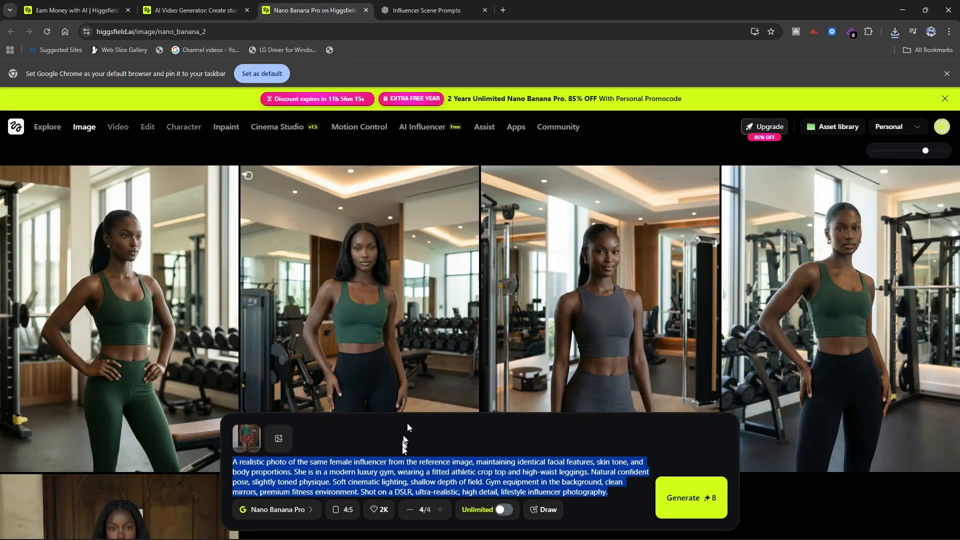
pyautogui.hotkey('ctrl', 'v')
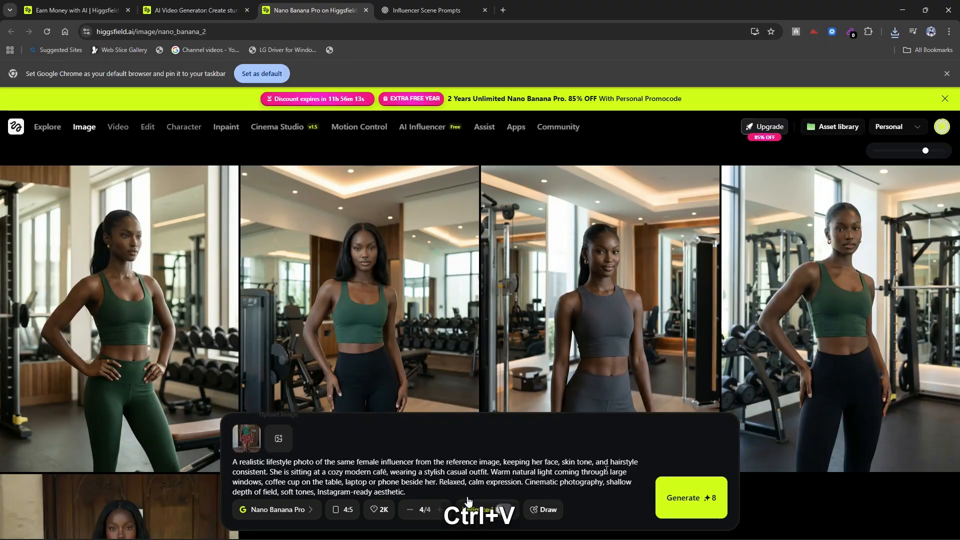
pyautogui.click(699, 509)
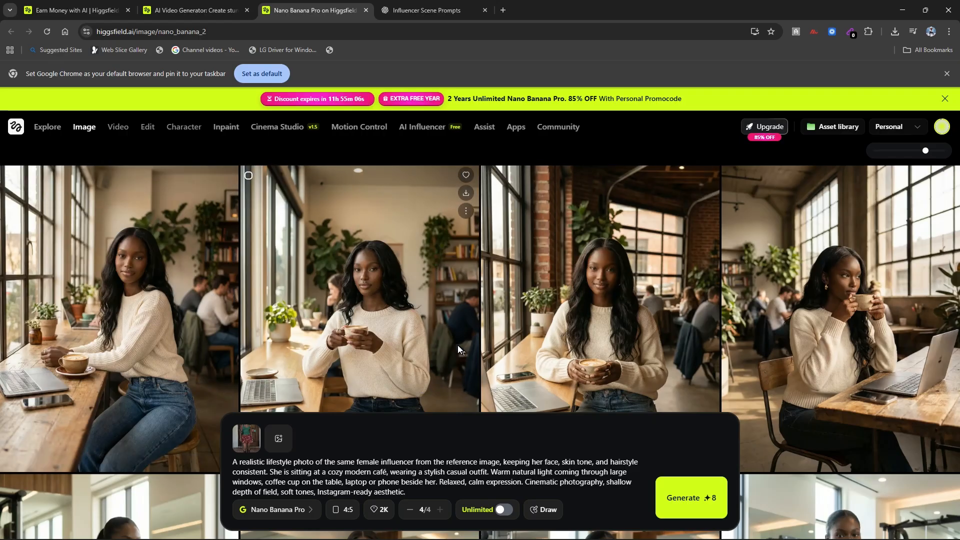
pyautogui.scroll(-1, 459, 346)
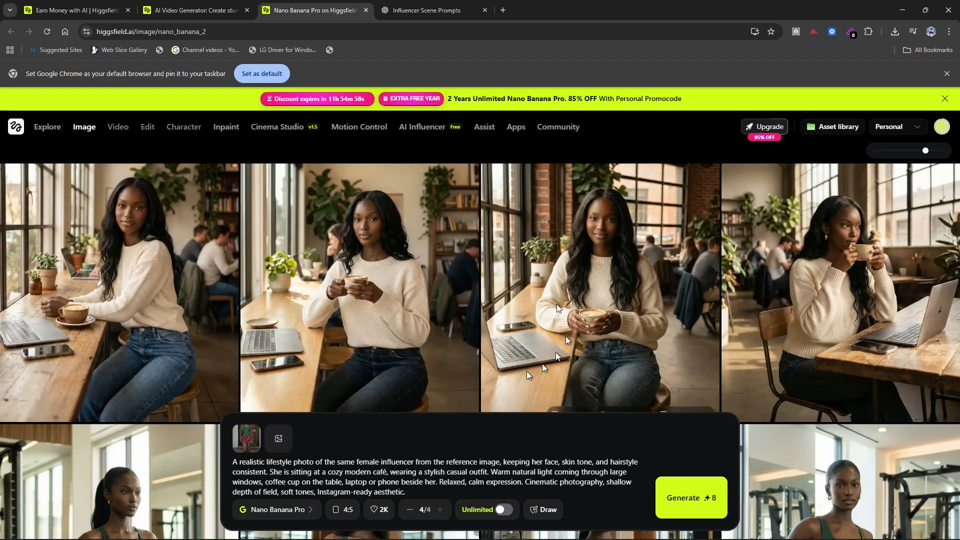
pyautogui.scroll(-4, 552, 285)
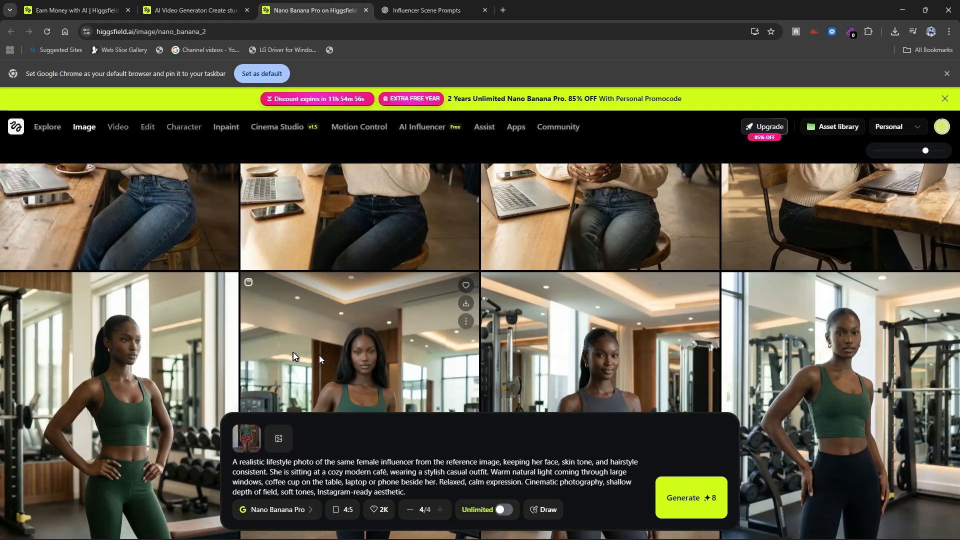
# Examine the generated café photos and compare the influencer's look with the gym photos below them
pyautogui.scroll(5, 373, 346)
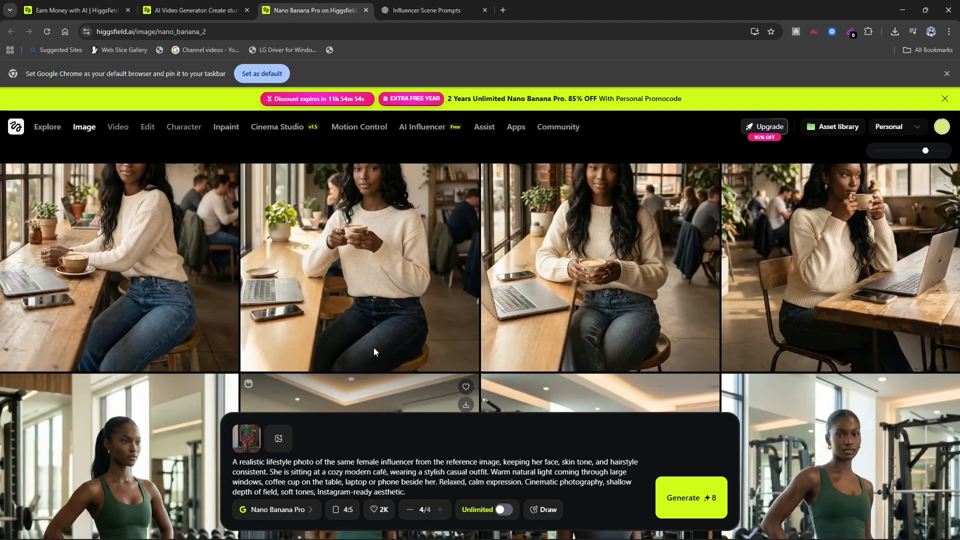
pyautogui.scroll(-4, 373, 326)
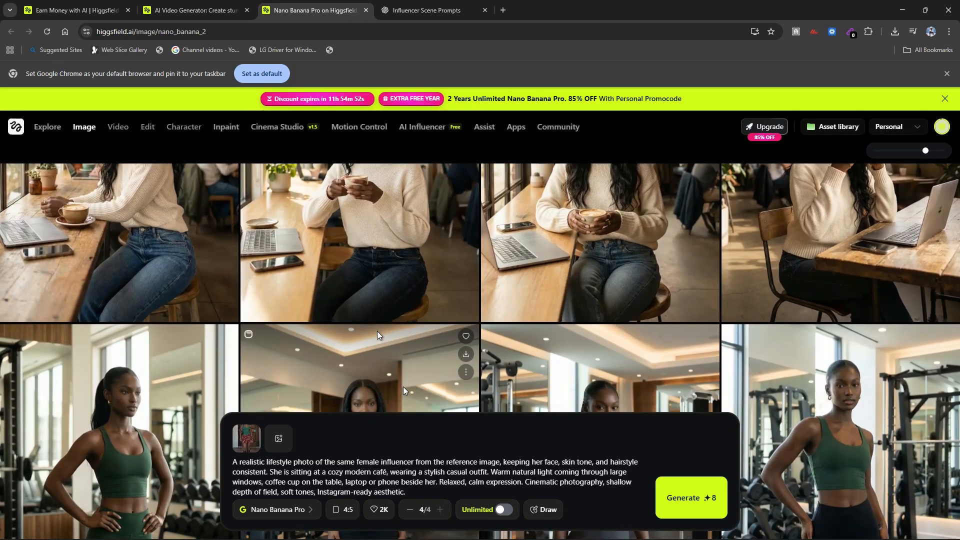
pyautogui.scroll(2, 389, 378)
pyautogui.scroll(2, 382, 370)
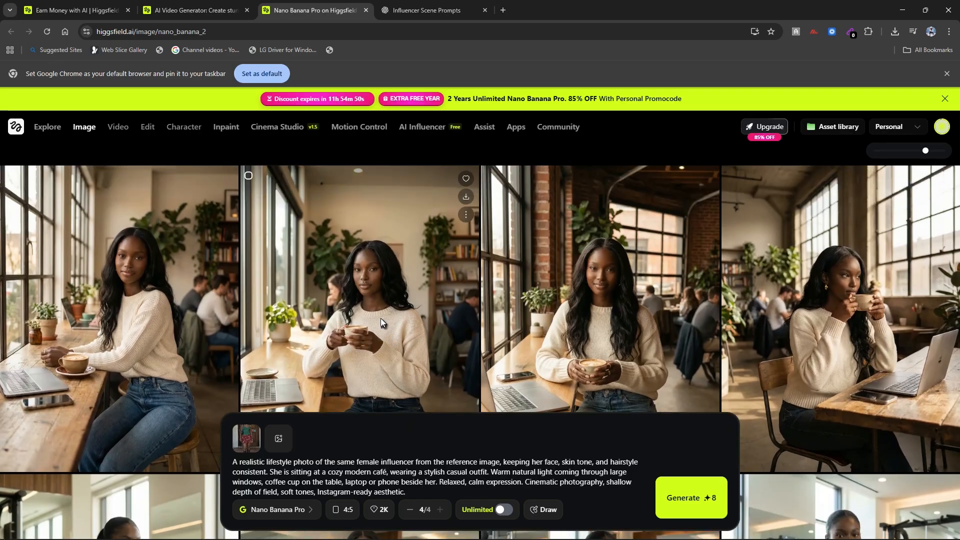
pyautogui.scroll(-1, 380, 317)
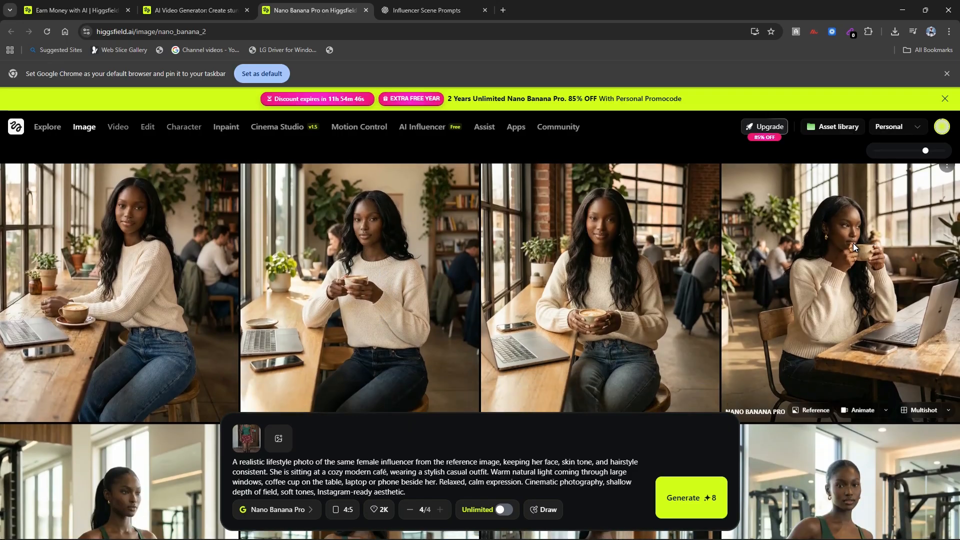
pyautogui.scroll(-3, 853, 243)
pyautogui.scroll(3, 854, 247)
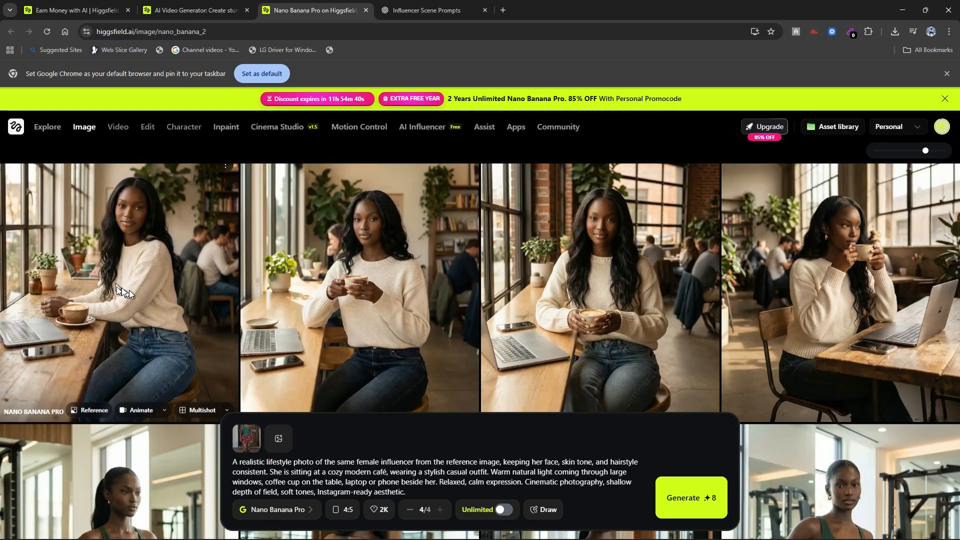
pyautogui.scroll(-2, 148, 271)
pyautogui.scroll(3, 147, 270)
pyautogui.scroll(-4, 146, 269)
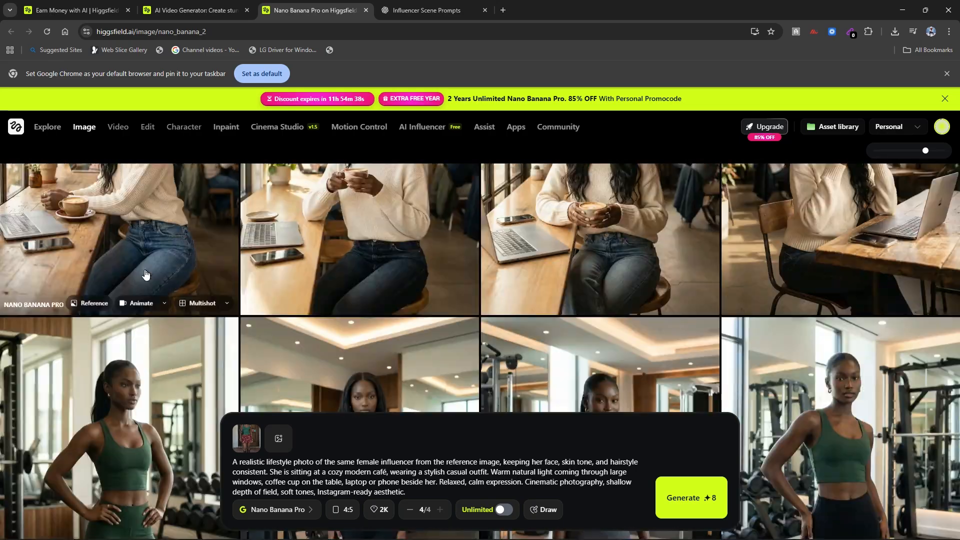
# Download the second café photo, where the influencer holds her coffee cup beside the window counter
pyautogui.scroll(4, 145, 269)
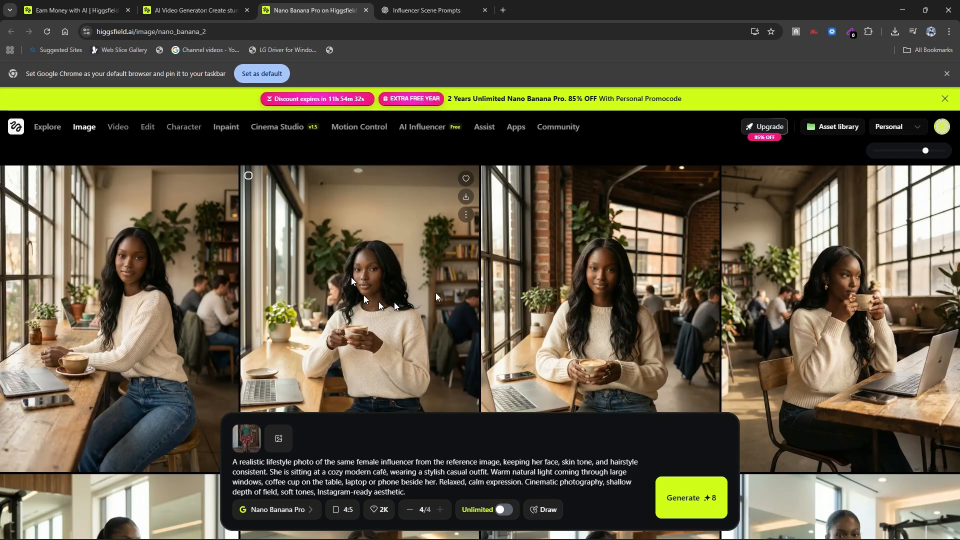
pyautogui.click(466, 197)
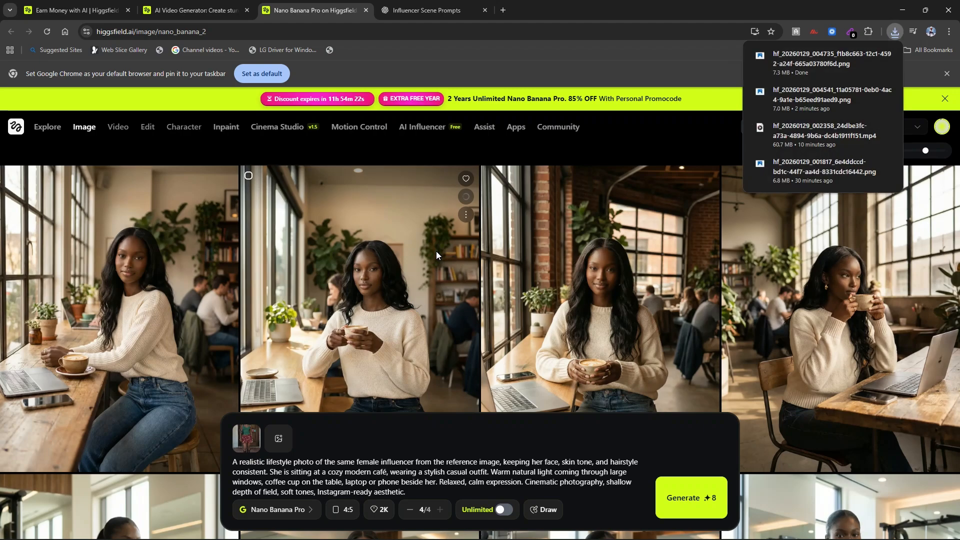
# Switch to the ChatGPT conversation and copy the full Shopping Mall Scene prompt without its optional add-ons
pyautogui.click(433, 10)
pyautogui.scroll(-1, 346, 314)
pyautogui.scroll(-5, 346, 313)
pyautogui.moveTo(365, 193); pyautogui.dragTo(724, 230)
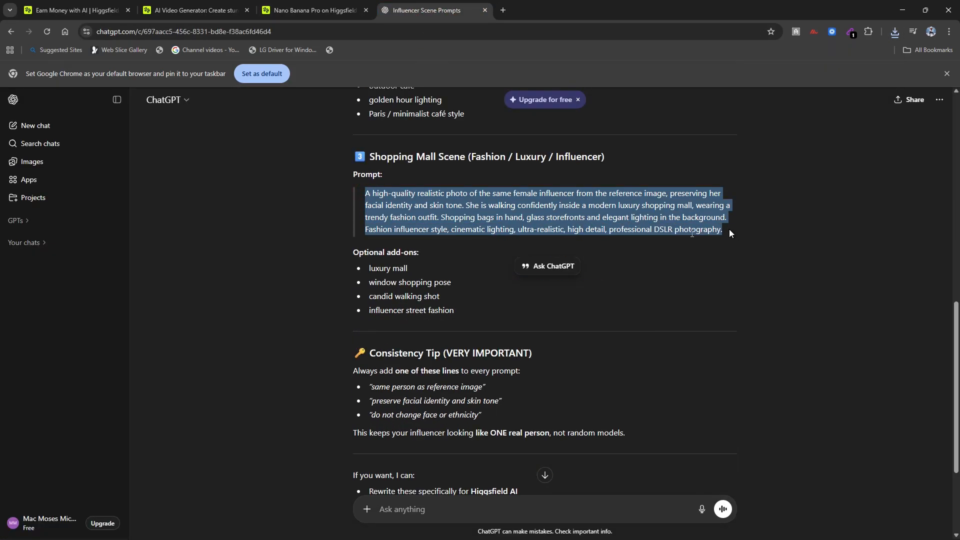
pyautogui.rightClick(651, 213)
pyautogui.click(680, 220)
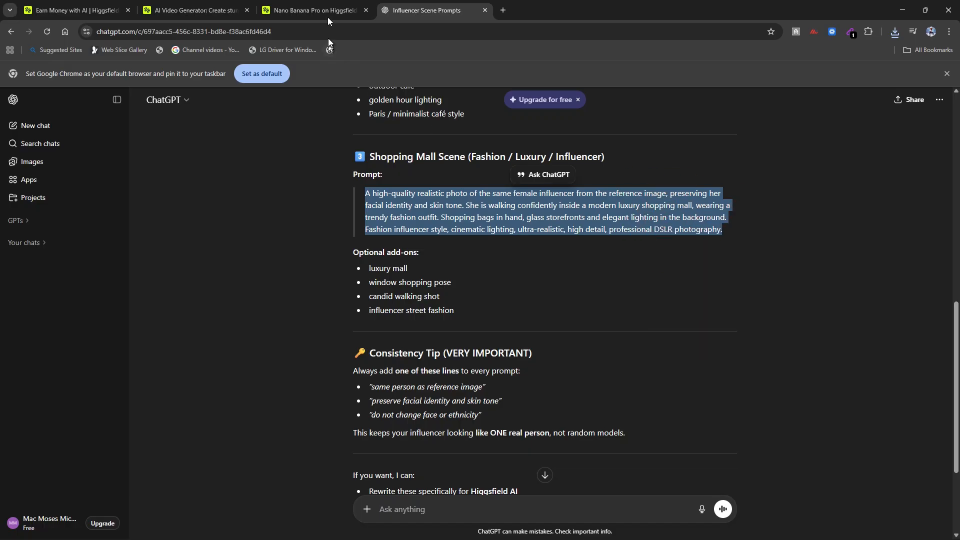
# Replace the café prompt in Higgsfield with the copied shopping mall prompt and generate the mall images
pyautogui.click(328, 14)
pyautogui.click(528, 476)
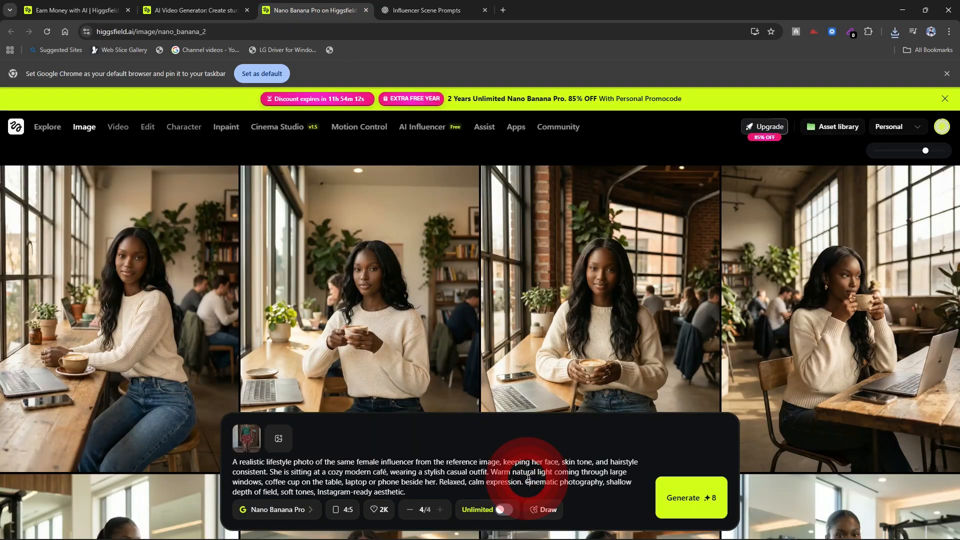
pyautogui.hotkey('ctrl', 'a')
pyautogui.hotkey('ctrl', 'v')
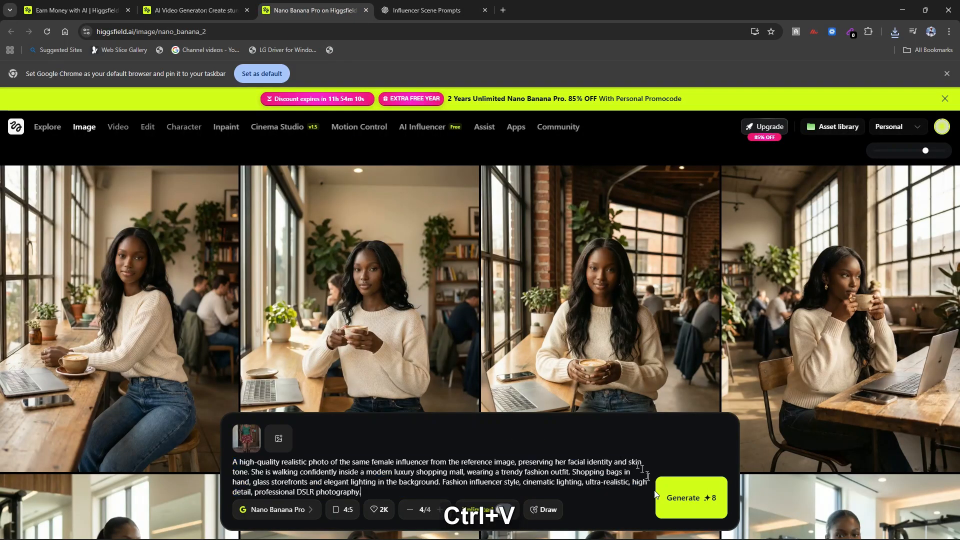
pyautogui.click(683, 499)
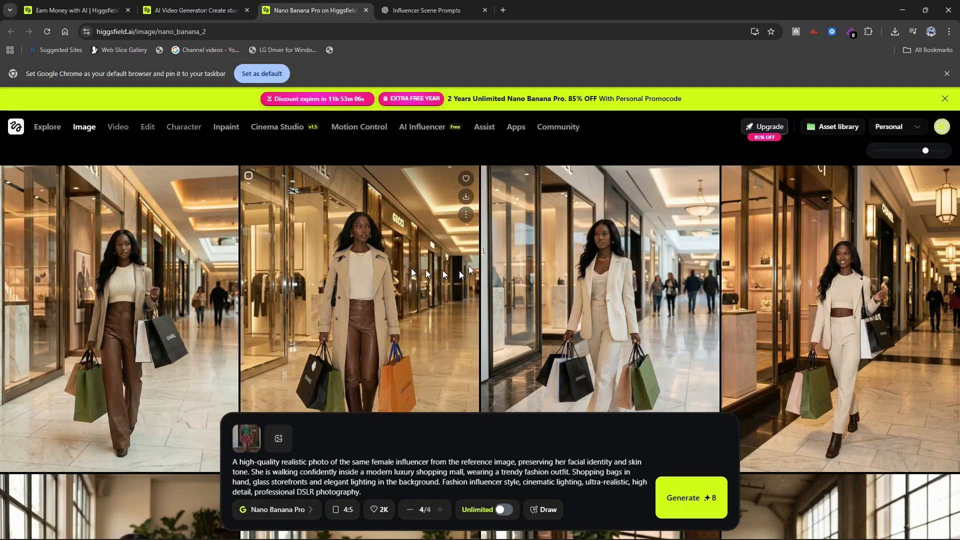
# Examine the generated shopping mall photos and compare the influencer's look with the café photos
pyautogui.scroll(-2, 339, 263)
pyautogui.scroll(-3, 344, 266)
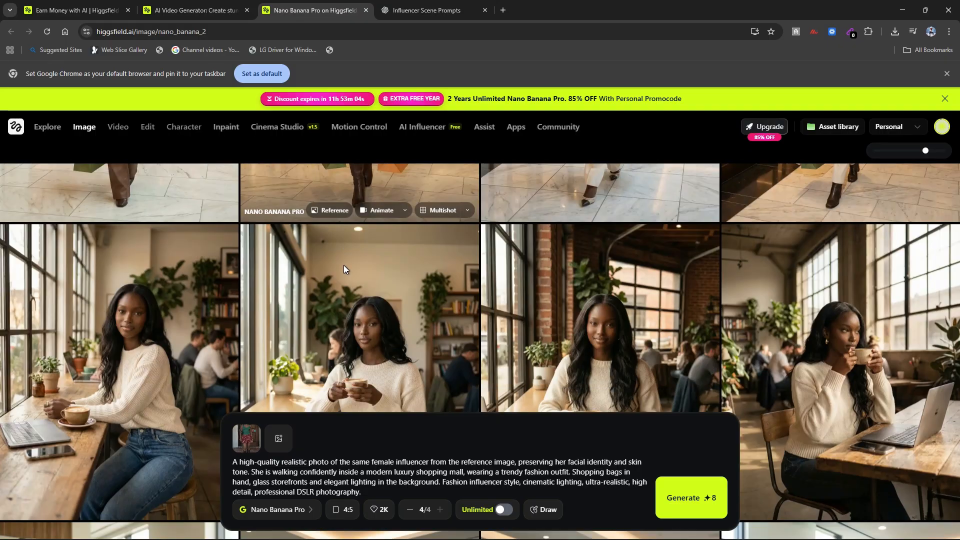
pyautogui.scroll(5, 383, 357)
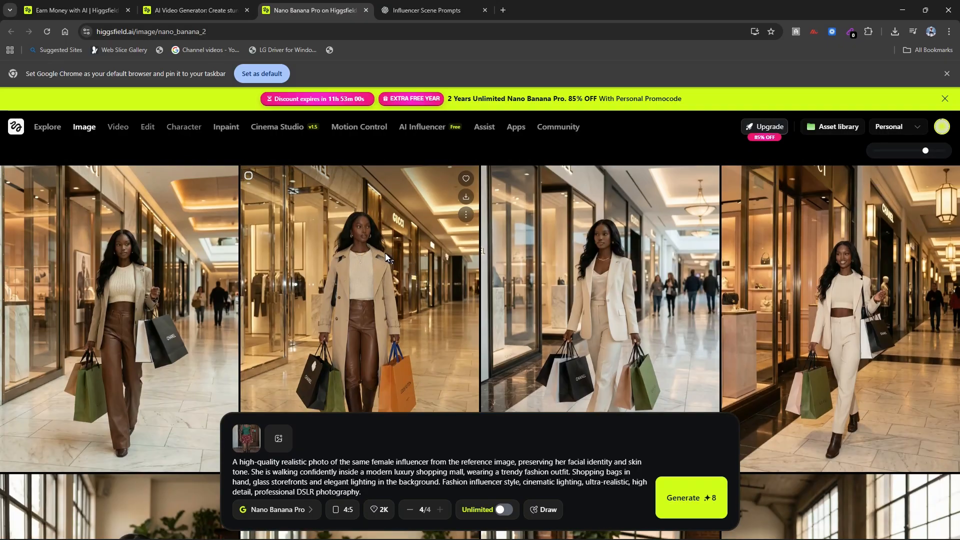
pyautogui.scroll(-4, 127, 303)
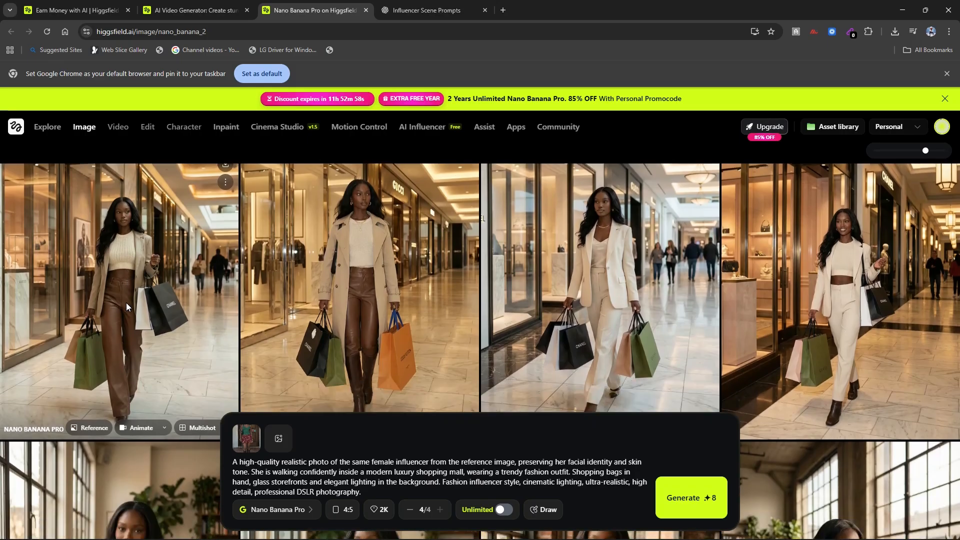
pyautogui.scroll(4, 140, 290)
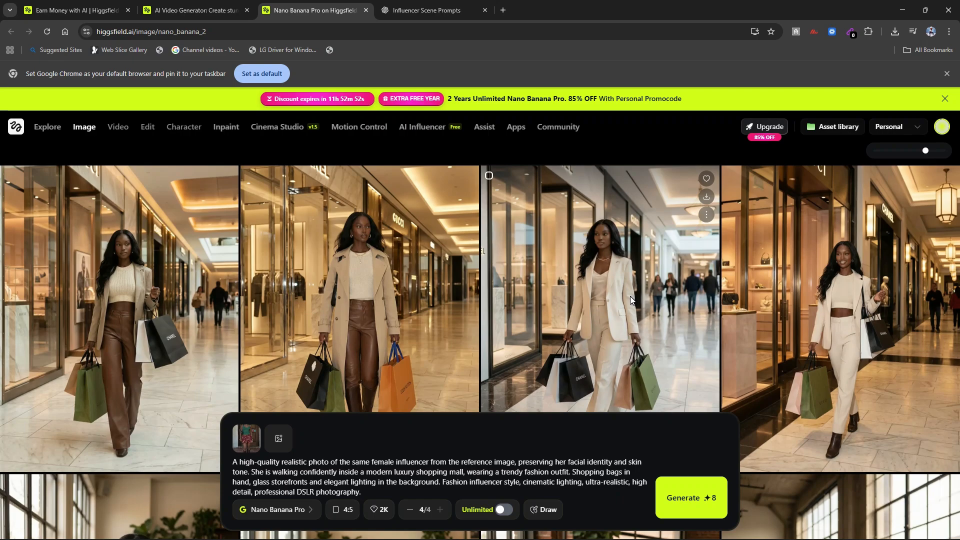
pyautogui.scroll(-3, 630, 297)
pyautogui.scroll(3, 435, 328)
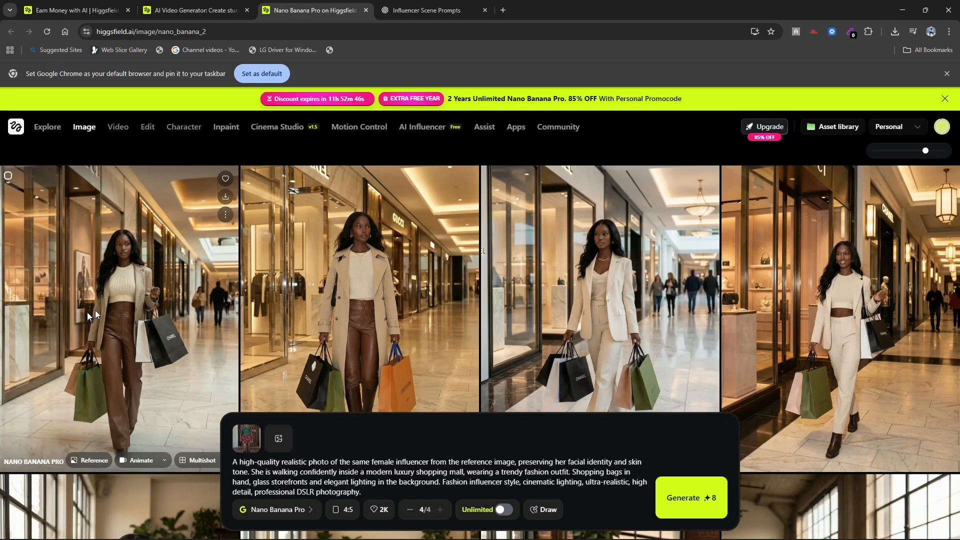
pyautogui.scroll(-1, 401, 346)
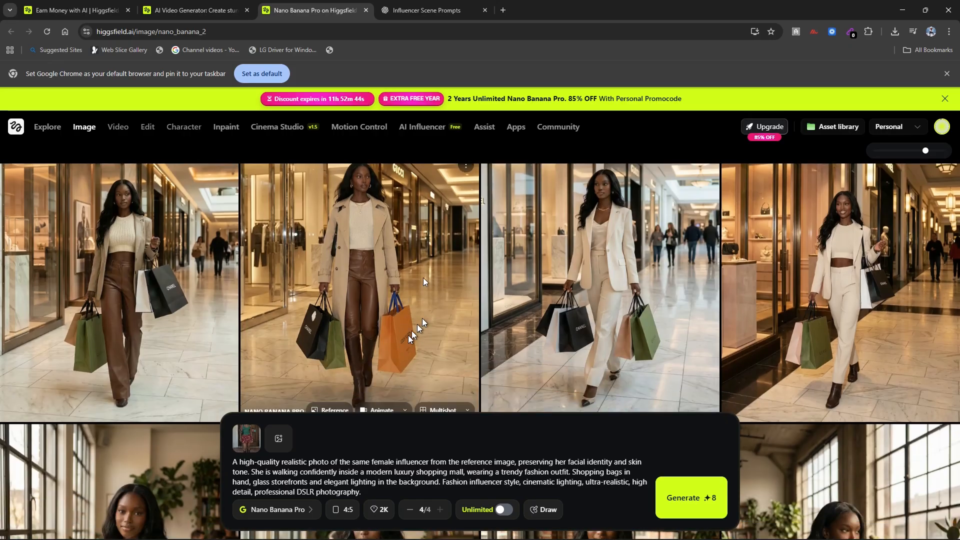
pyautogui.scroll(1, 320, 314)
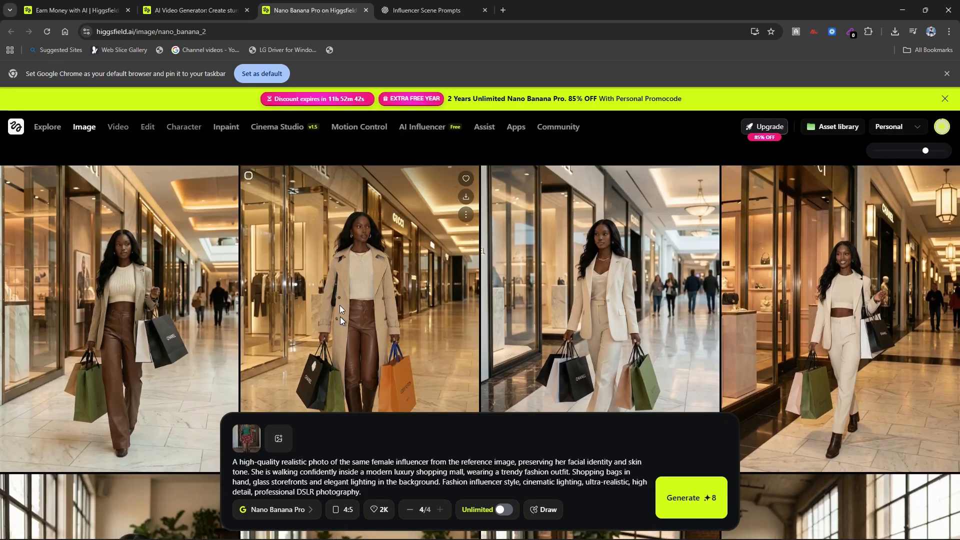